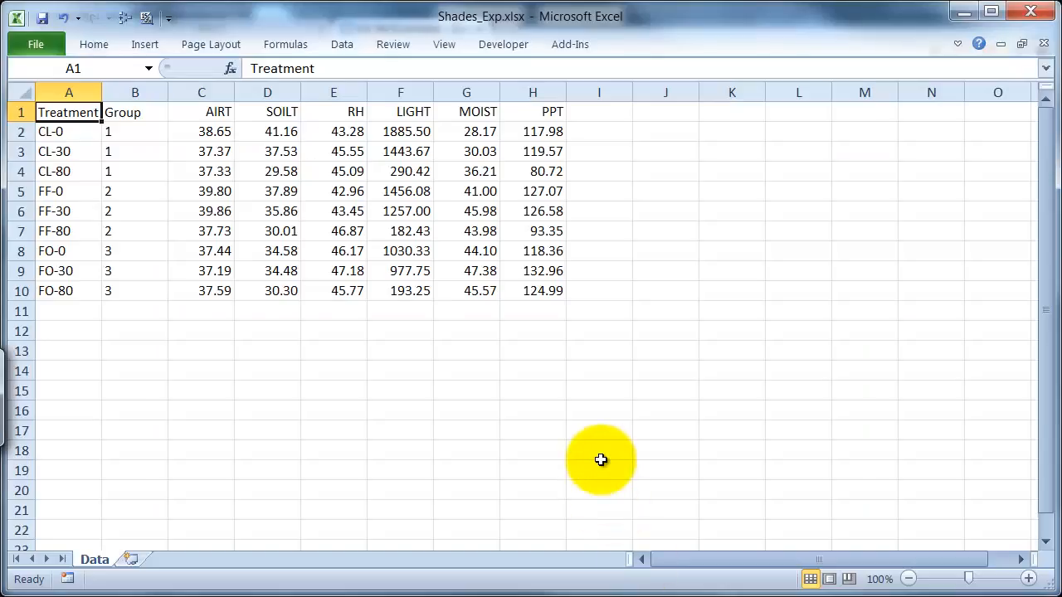
- Select the full data table with its headers, A1:H10, and copy it
key(shift+Right)
key(shift+Right)
key(shift+Right)
key(shift+Right)
key(shift+Right)
key(shift+Right)
key(shift+Right)
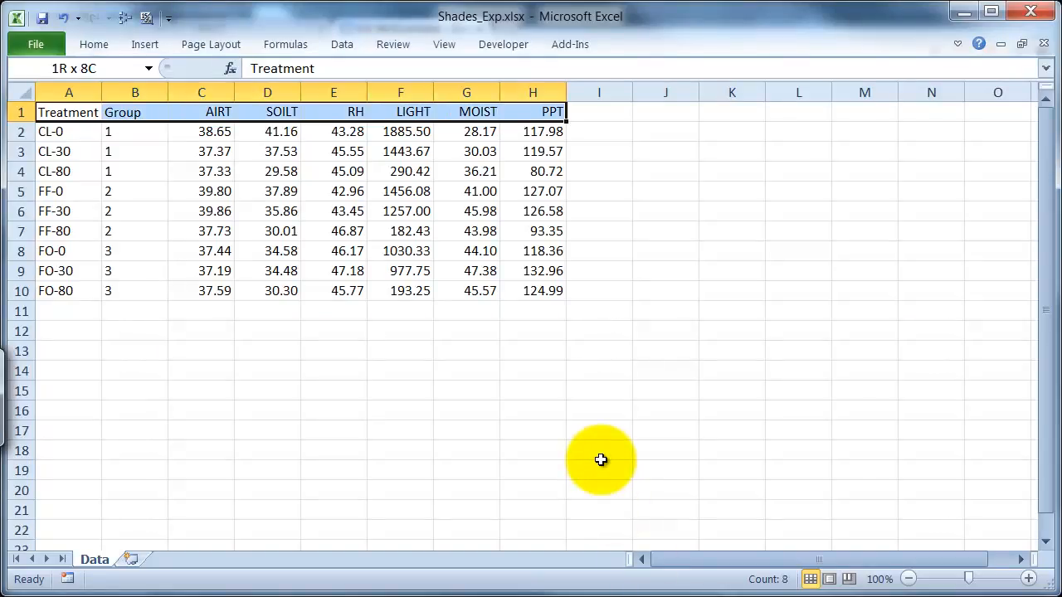
key(shift+Down)
key(shift+Down)
key(shift+Down)
key(shift+Down)
key(shift+Down)
key(shift+Down)
key(shift+Down)
key(shift+Down)
key(shift+Down)
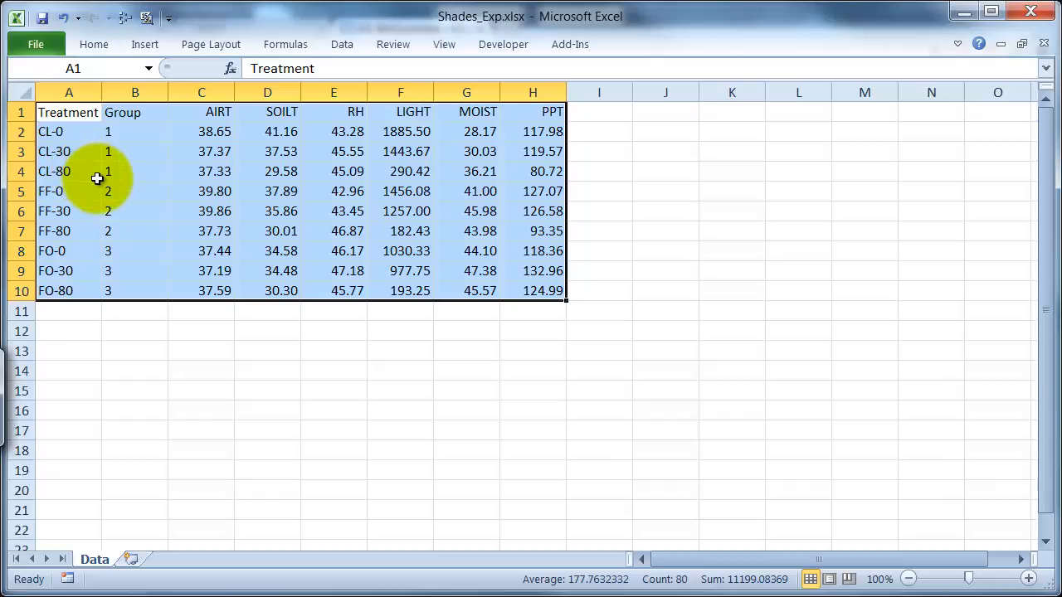
key(ctrl+c)
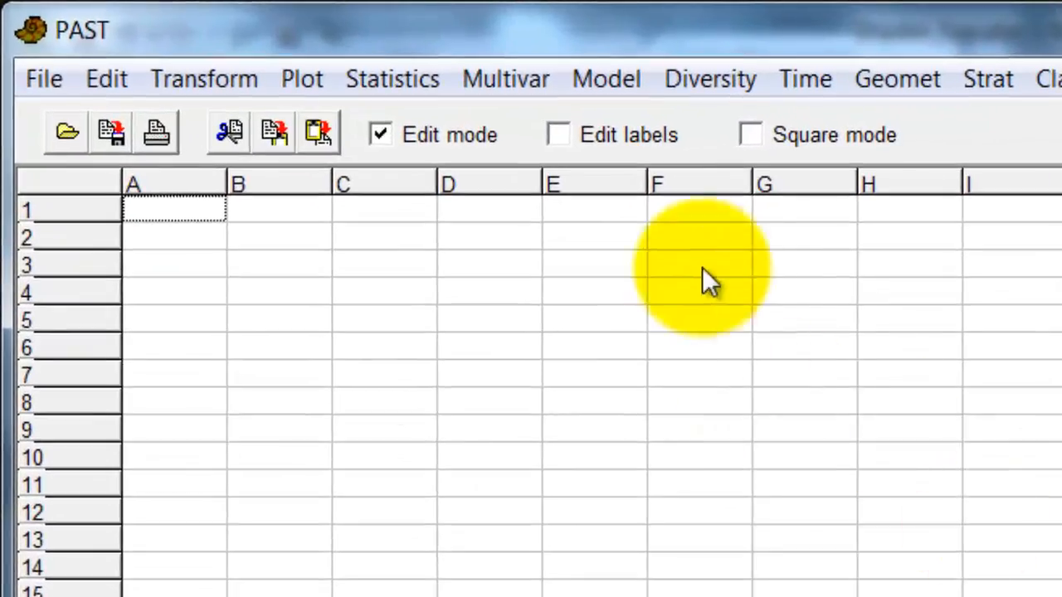
- Switch to PAST, enable label editing, and paste the copied table so its headers and treatments become labels
click(558, 135)
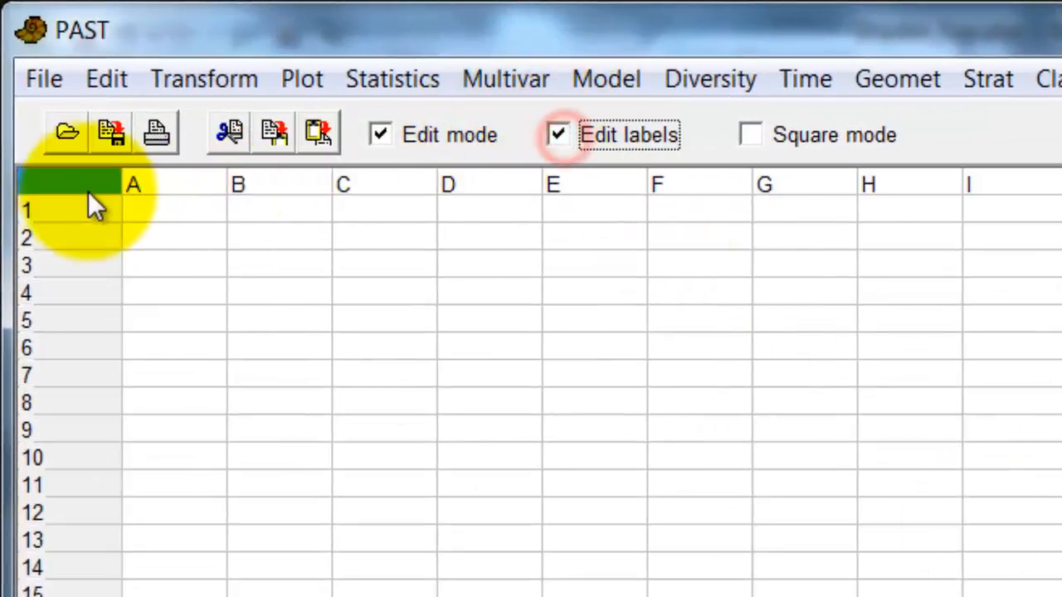
click(105, 79)
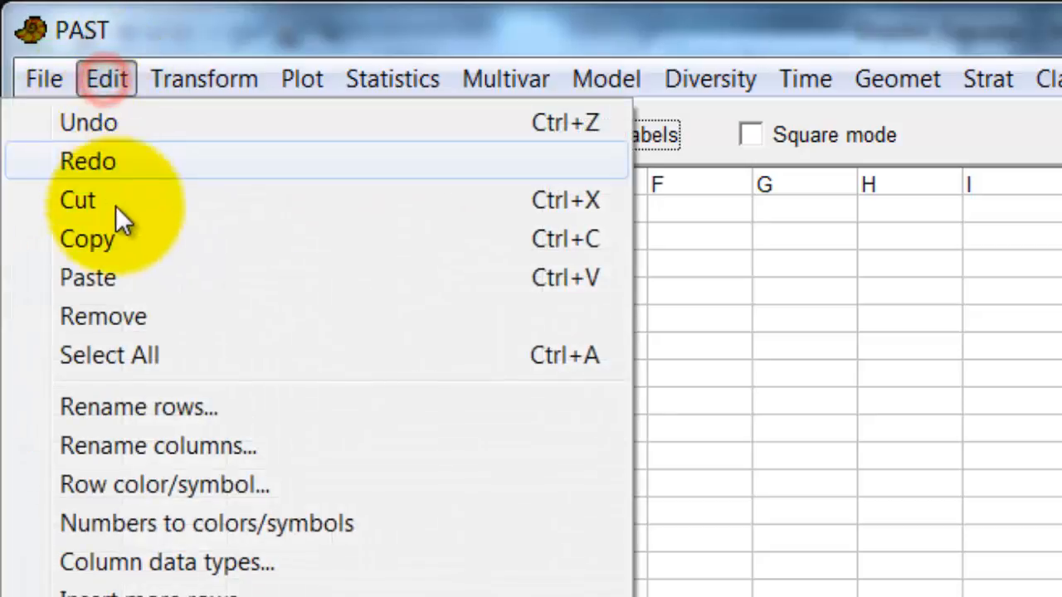
click(120, 277)
- Turn off both edit mode and label editing for the spreadsheet
click(468, 131)
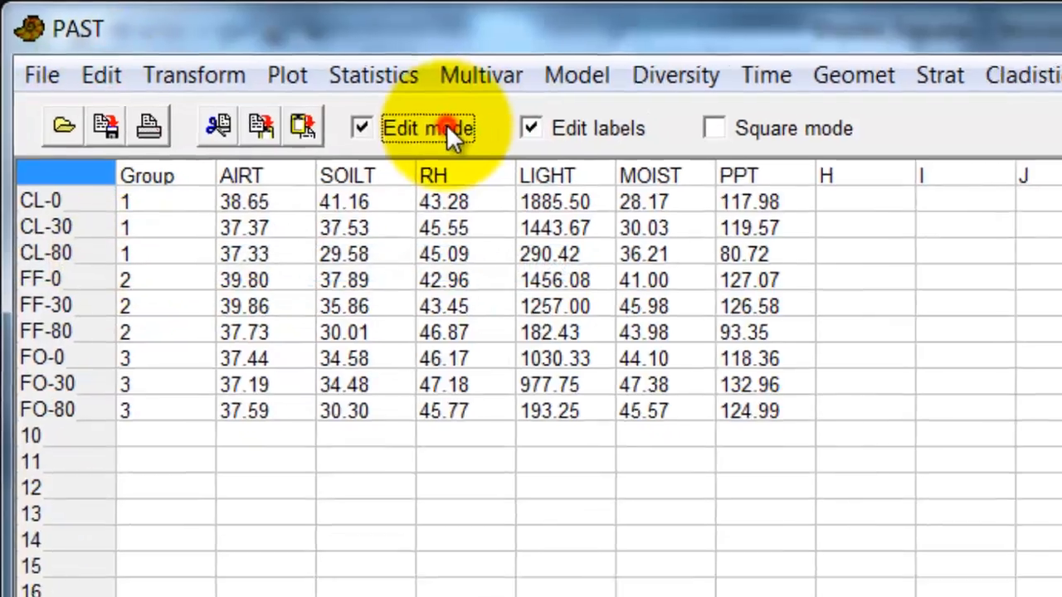
click(448, 131)
click(548, 130)
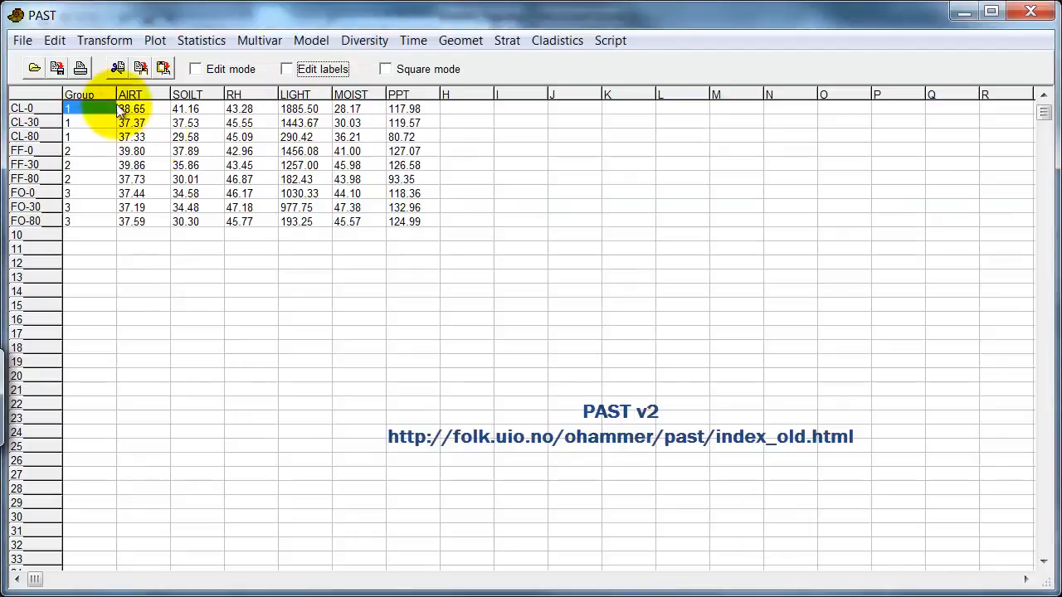
- Move the SOILT column ahead of AIRT and select the values from SOILT through PPT for all treatments
click(189, 95)
drag(182, 94, 120, 101)
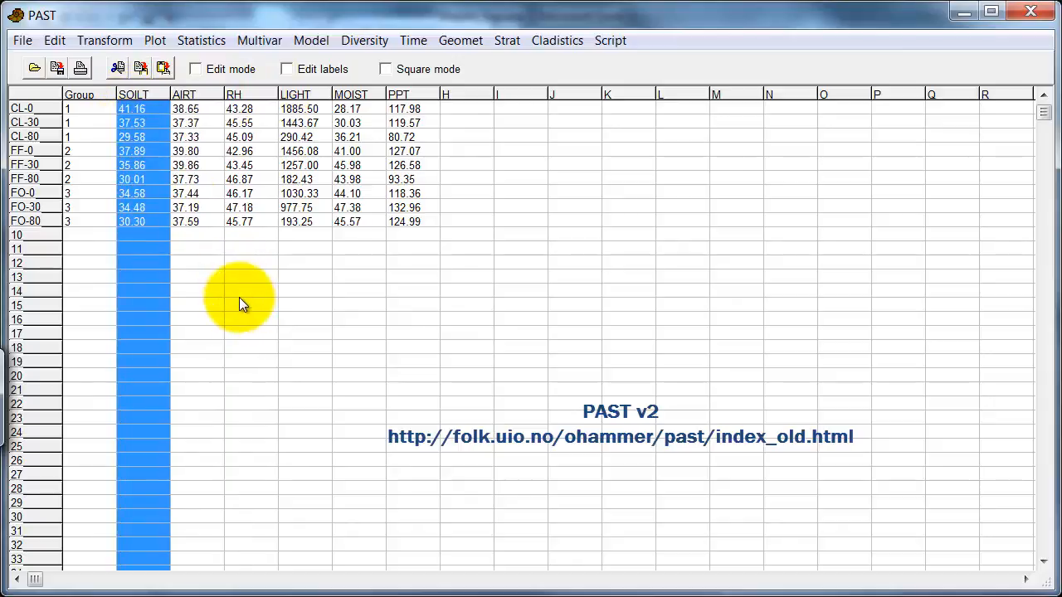
click(398, 222)
drag(399, 224, 140, 120)
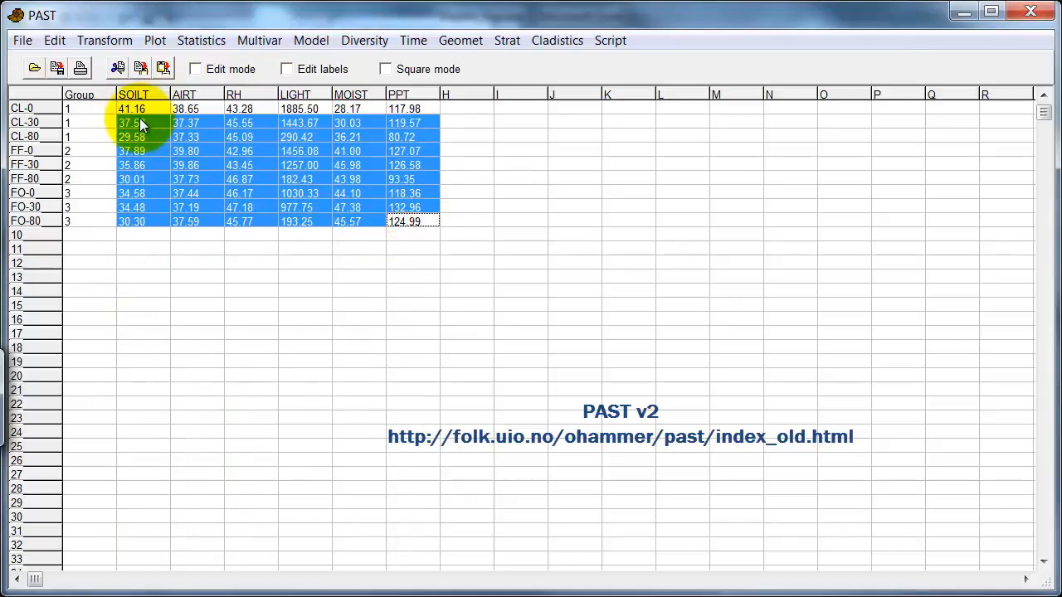
key(shift+Up)
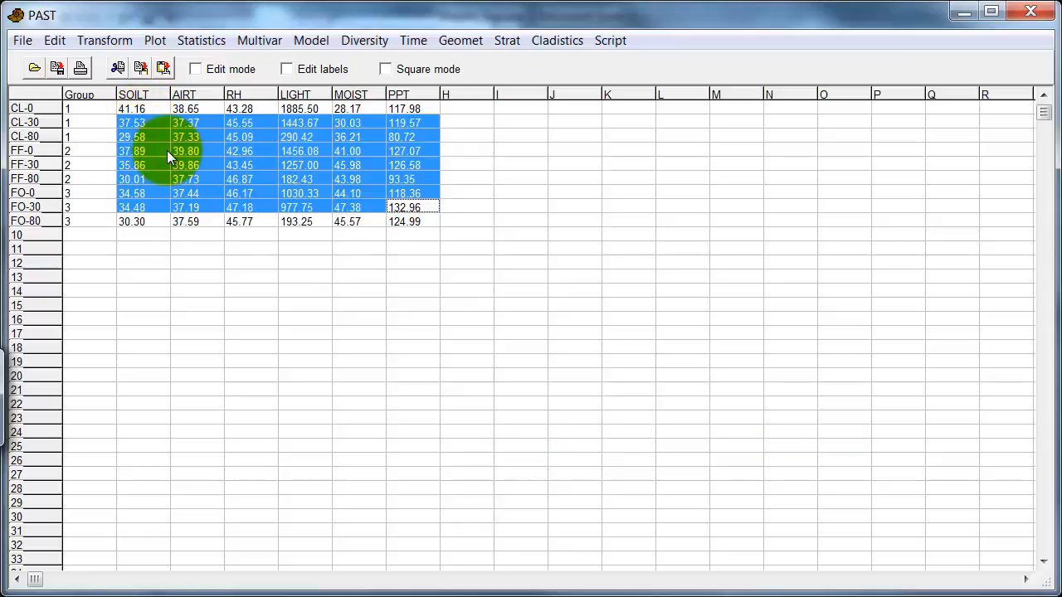
drag(142, 109, 423, 220)
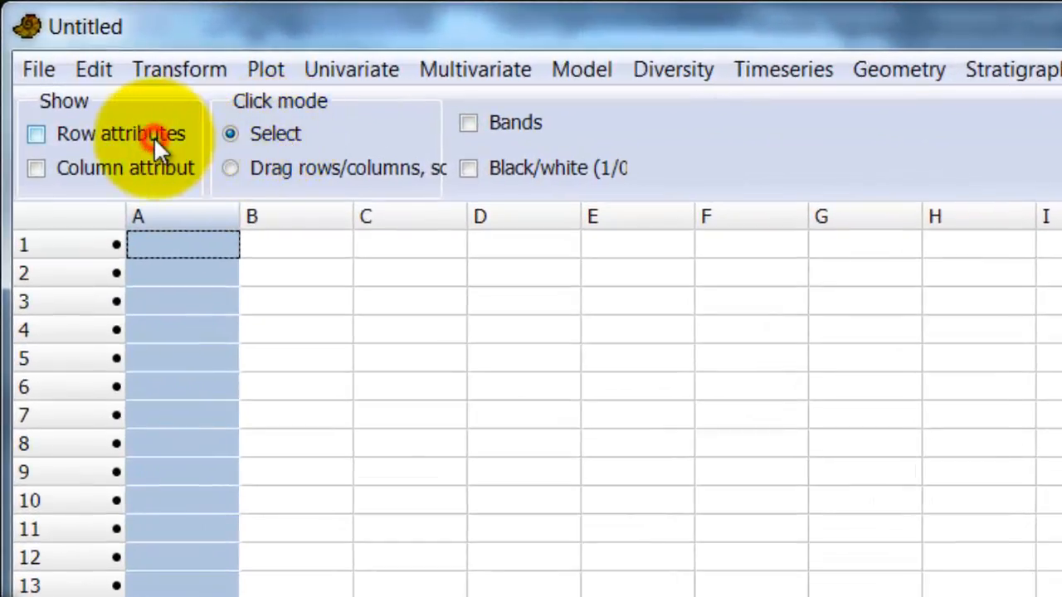
- In the Untitled PAST spreadsheet, show row and column attributes and paste the table starting at the empty name cell under Name
click(156, 140)
click(152, 166)
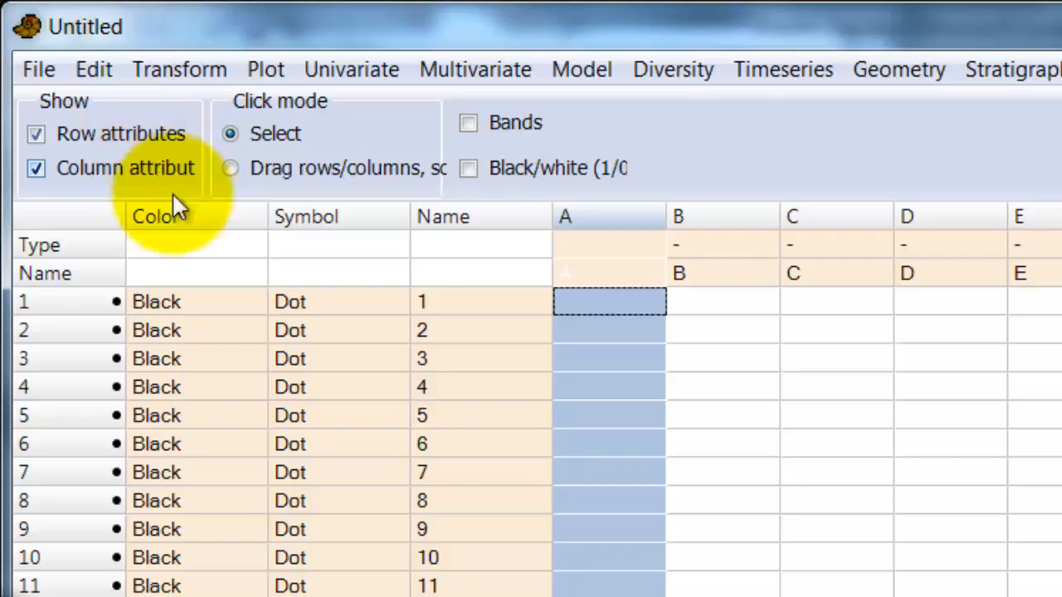
click(451, 277)
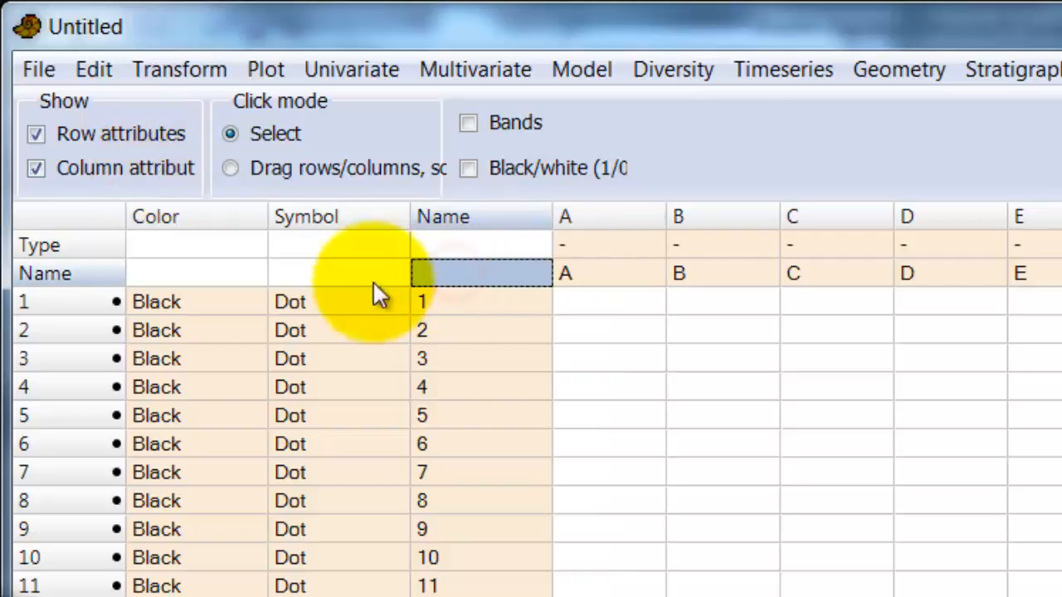
click(95, 69)
click(111, 241)
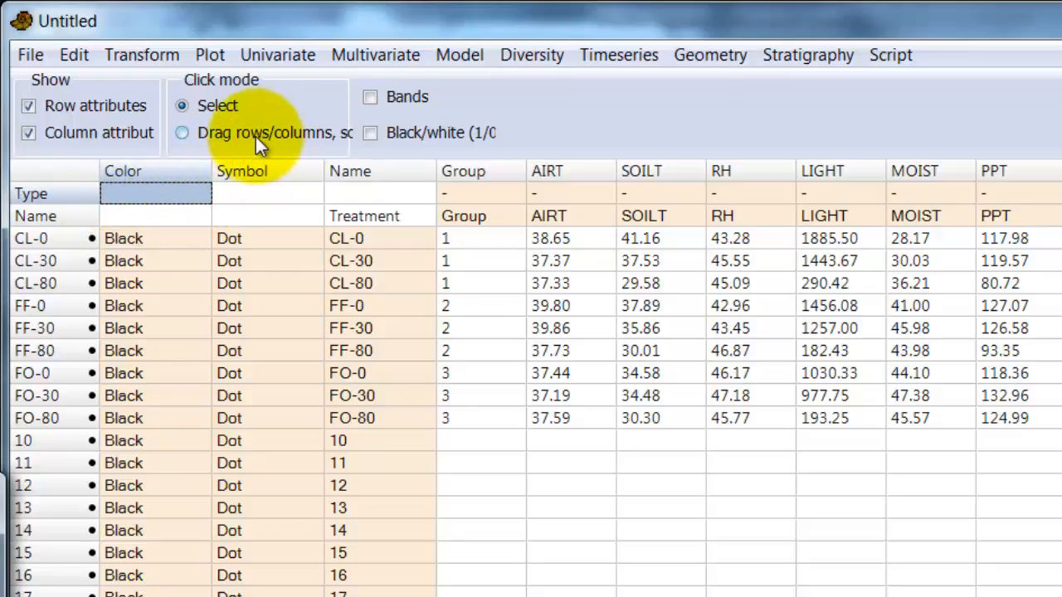
- Try the click mode for moving rows and columns, return to Select, and view the SOILT column's data type options
click(211, 131)
click(224, 102)
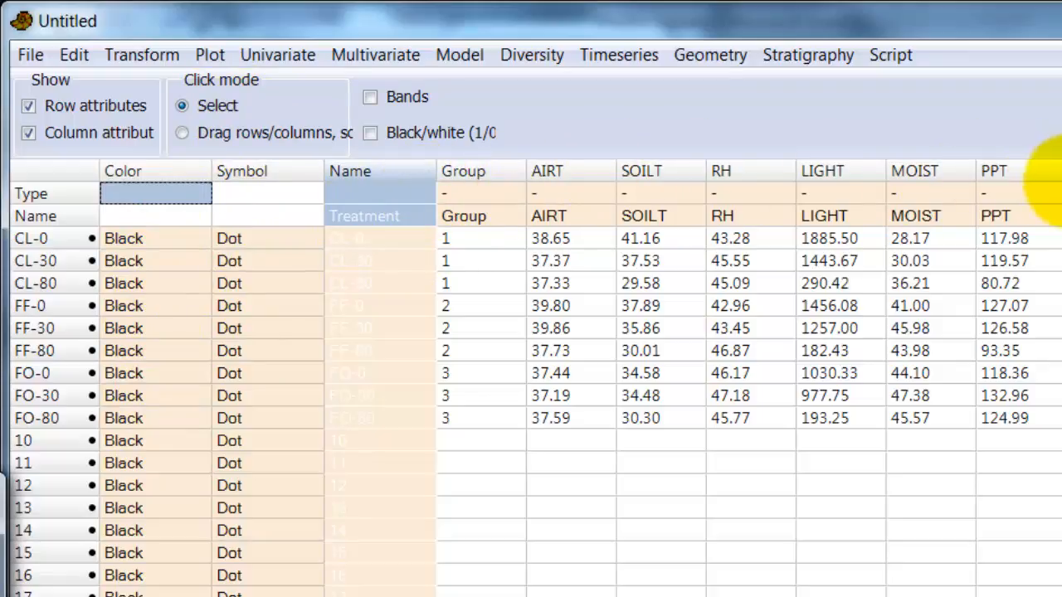
click(678, 192)
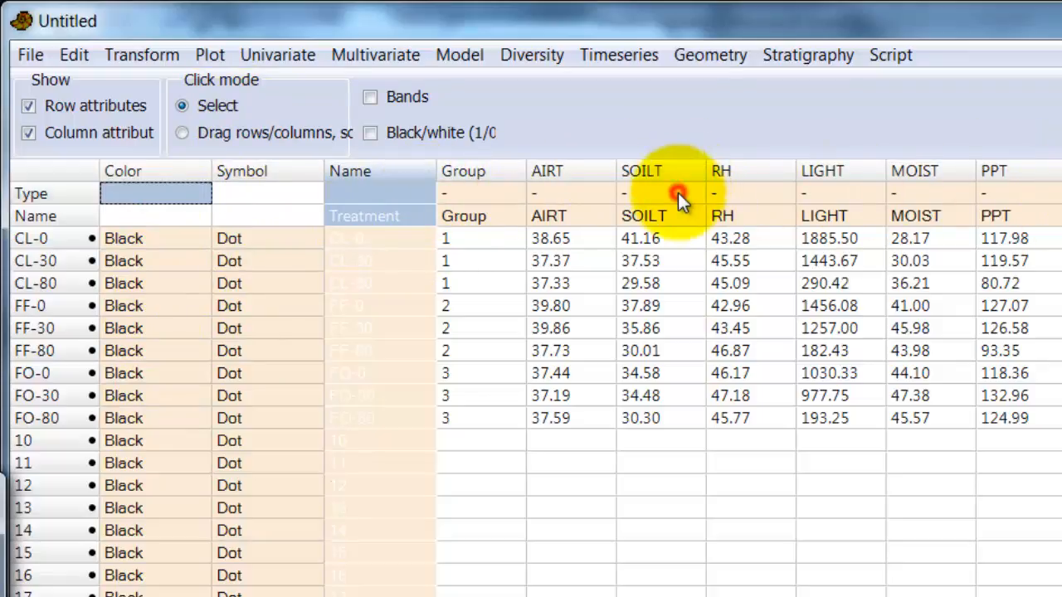
click(678, 192)
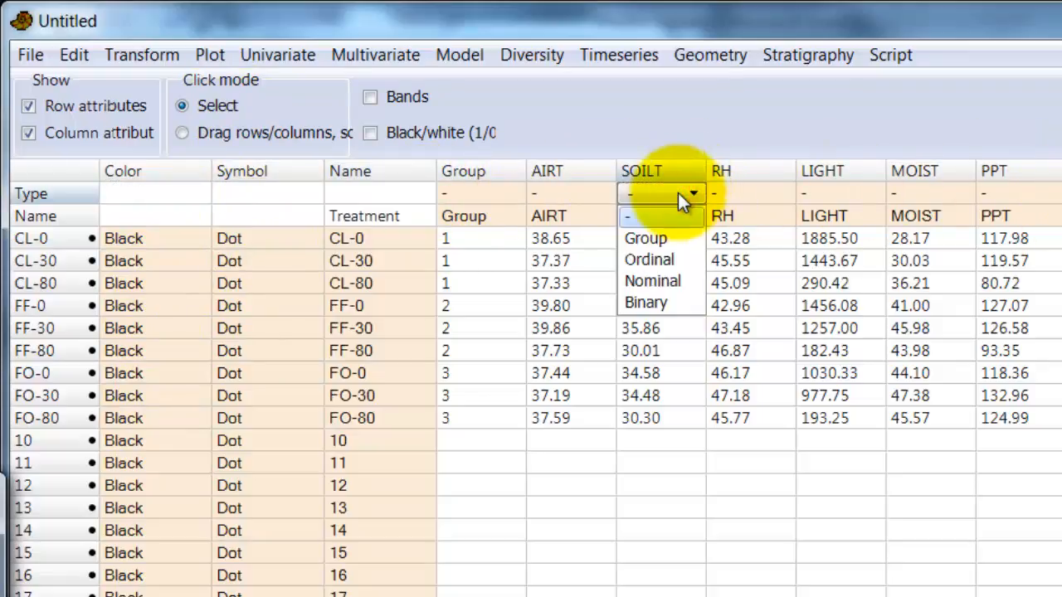
click(678, 193)
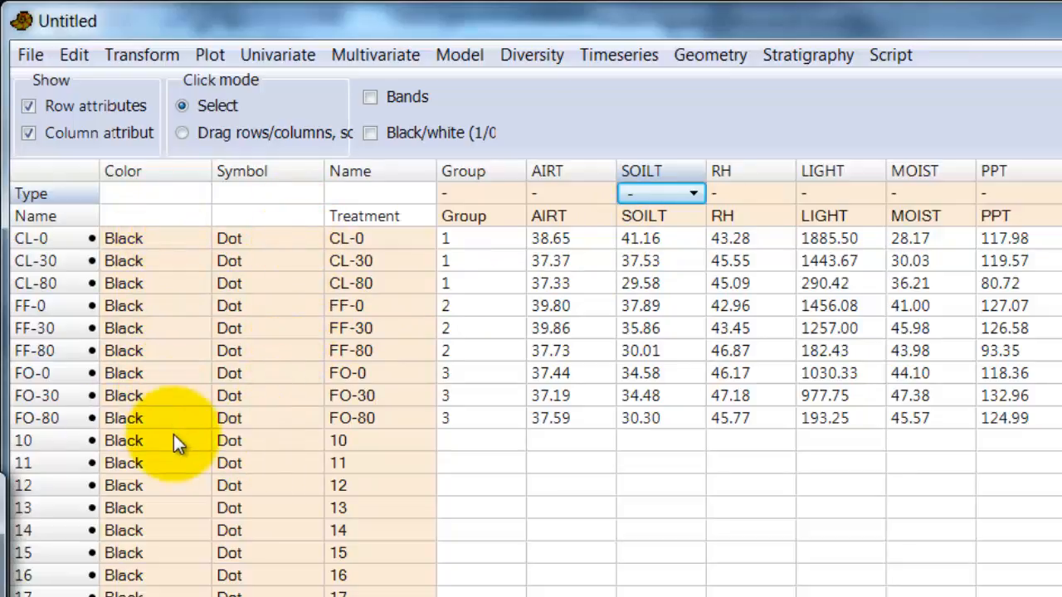
- Select the rows CL-0 through CL-80
click(45, 238)
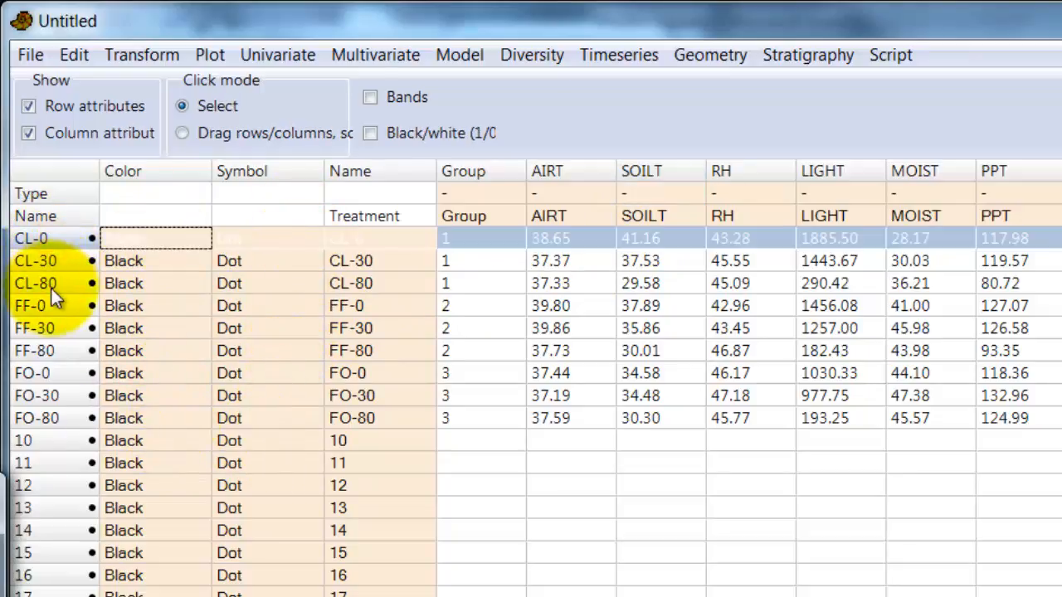
shift+click(51, 287)
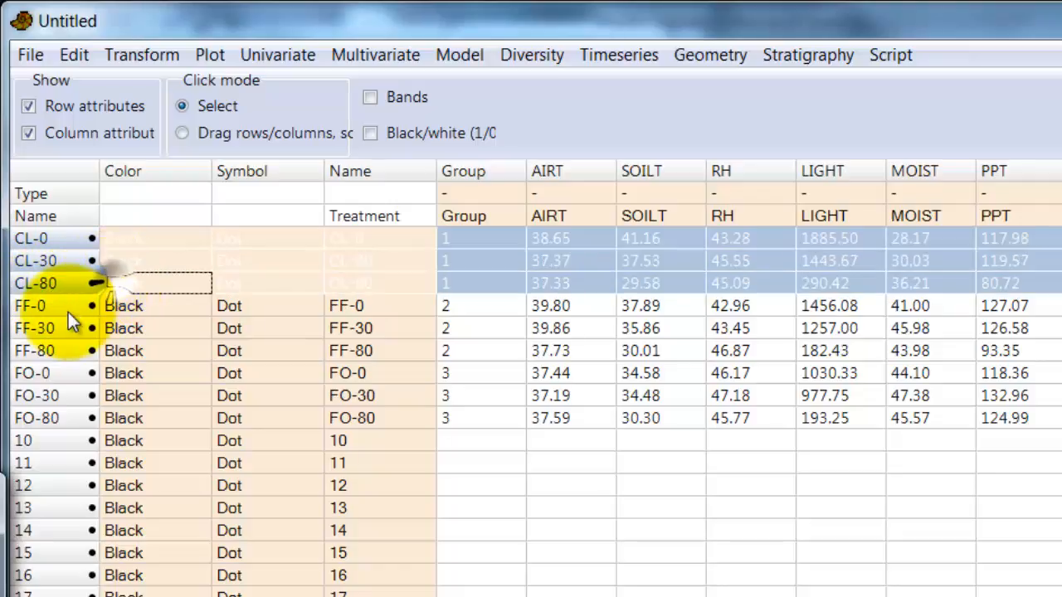
- Try to set the color of the selected CL rows to Slateblue
click(77, 65)
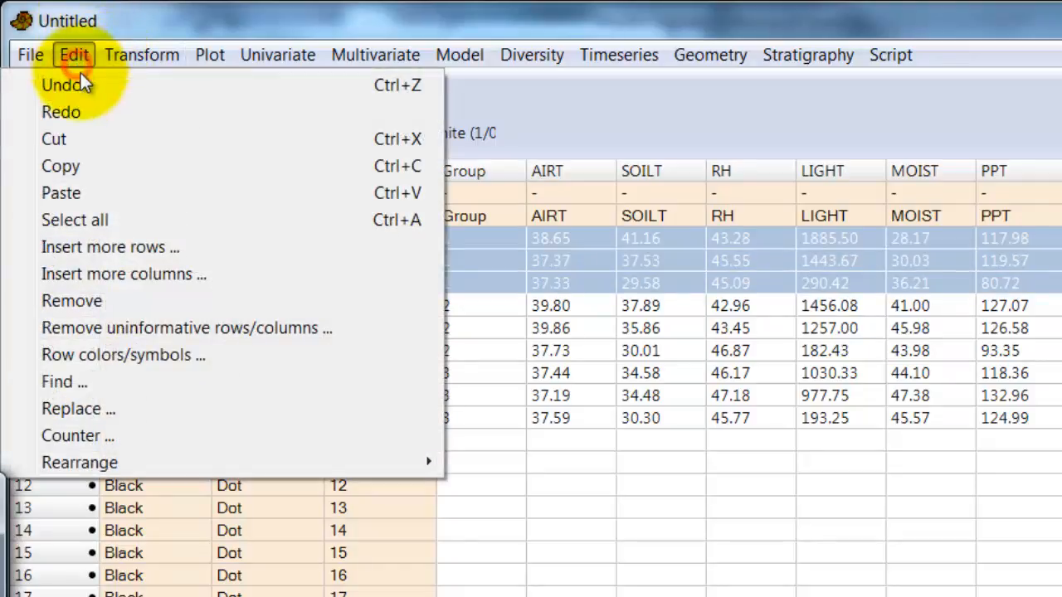
click(120, 351)
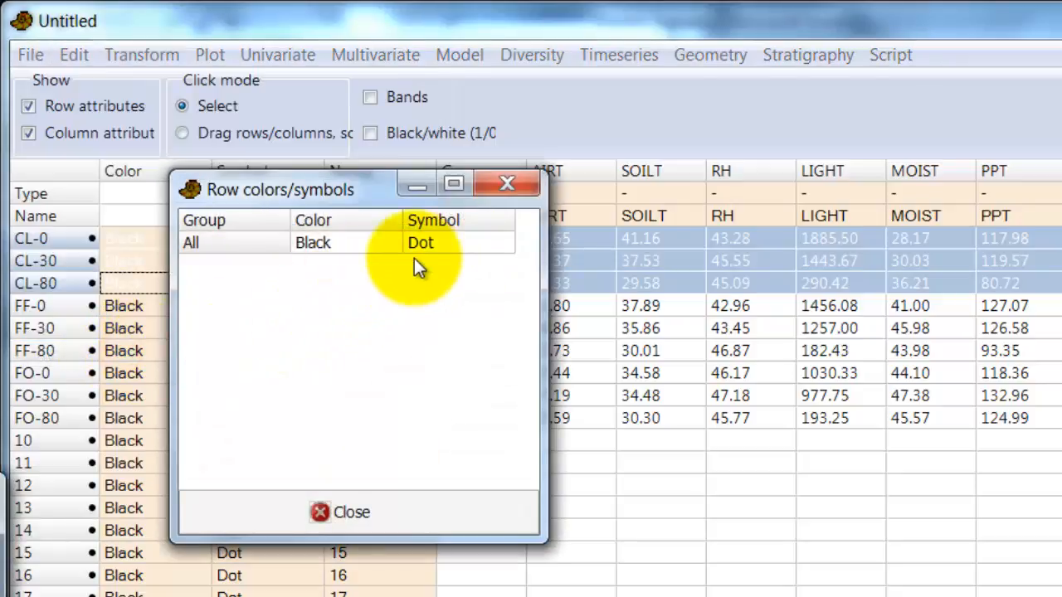
click(351, 240)
click(351, 241)
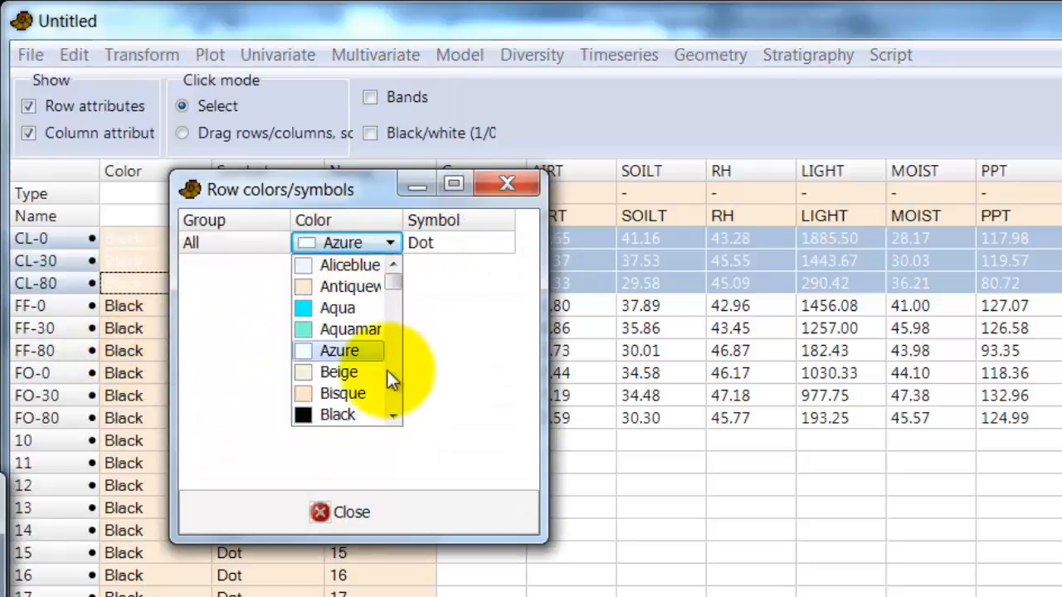
scroll(390, 388, down, 15)
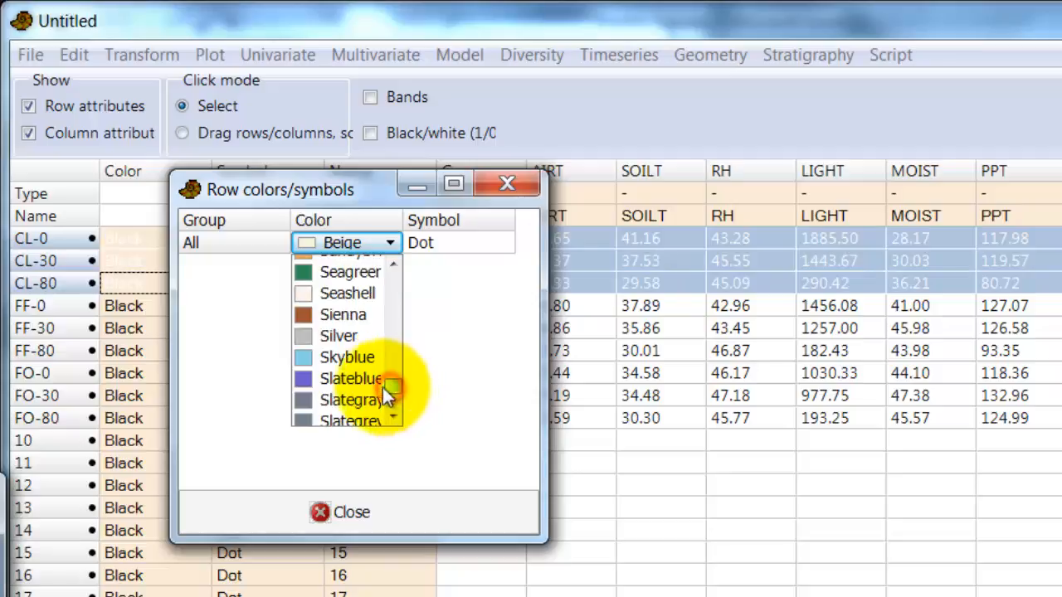
click(366, 383)
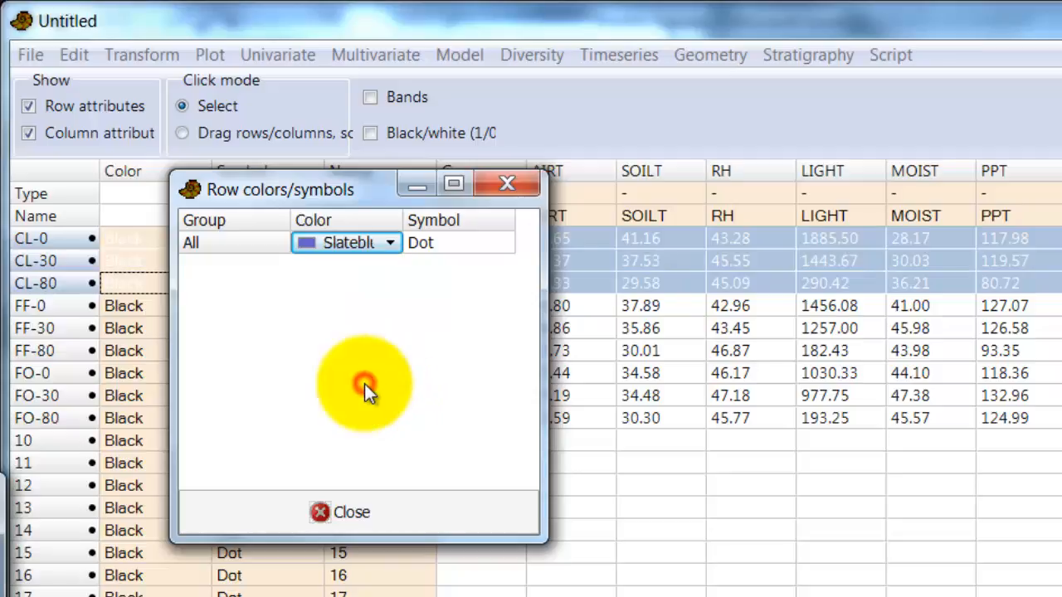
click(328, 508)
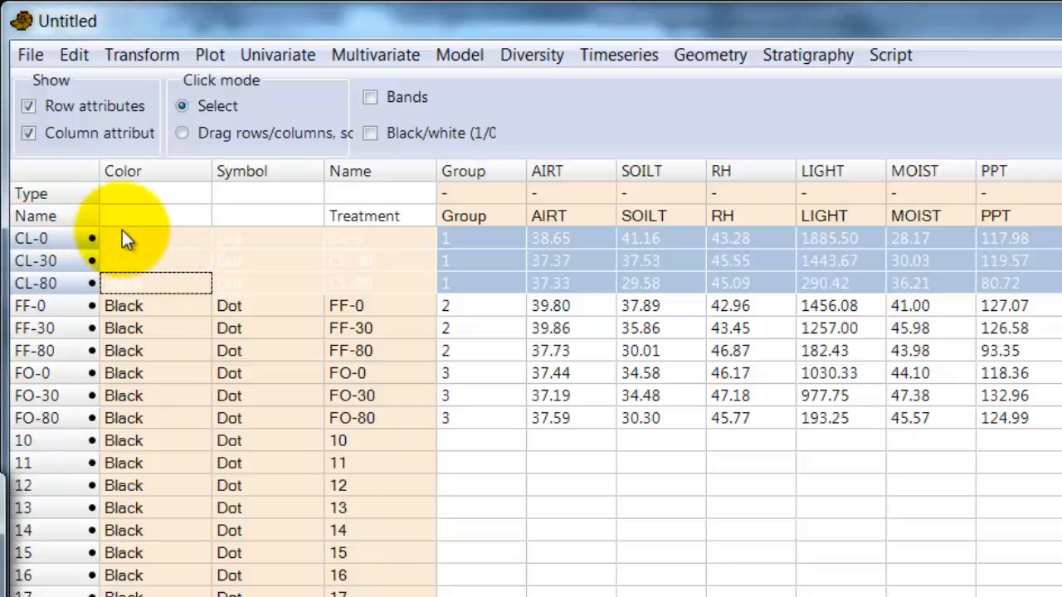
- Set the color of the CL-0, CL-30 and CL-80 rows to Red and try to give them the O symbol
click(74, 55)
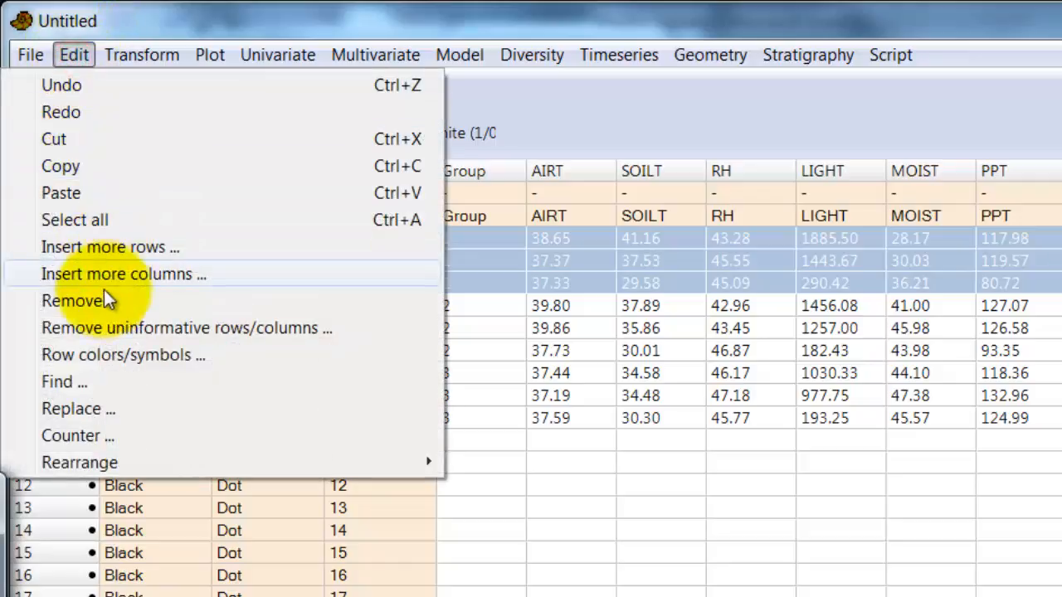
click(101, 354)
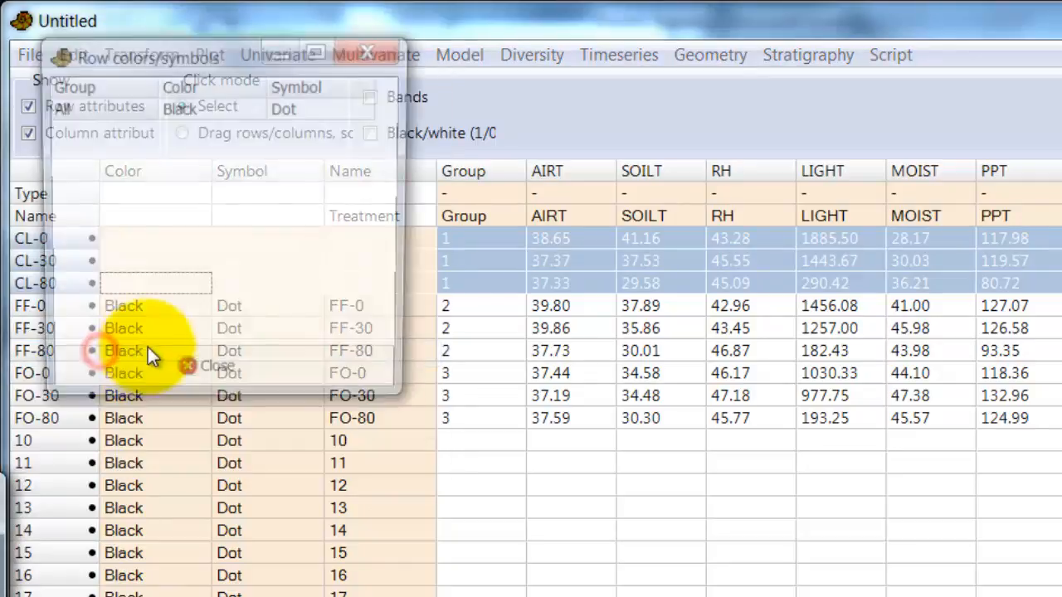
click(258, 106)
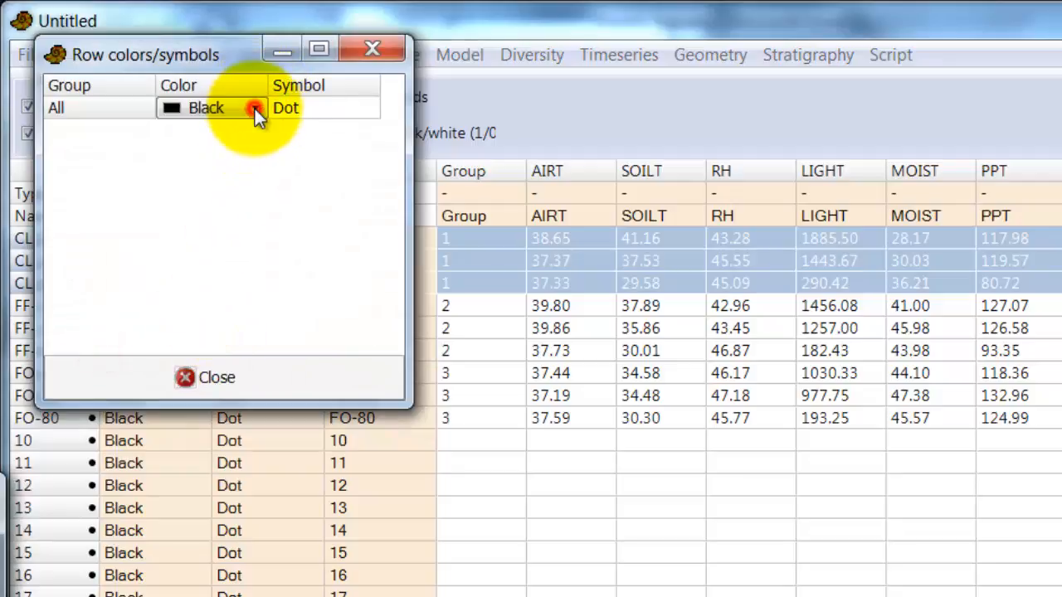
click(255, 109)
scroll(258, 244, down, 15)
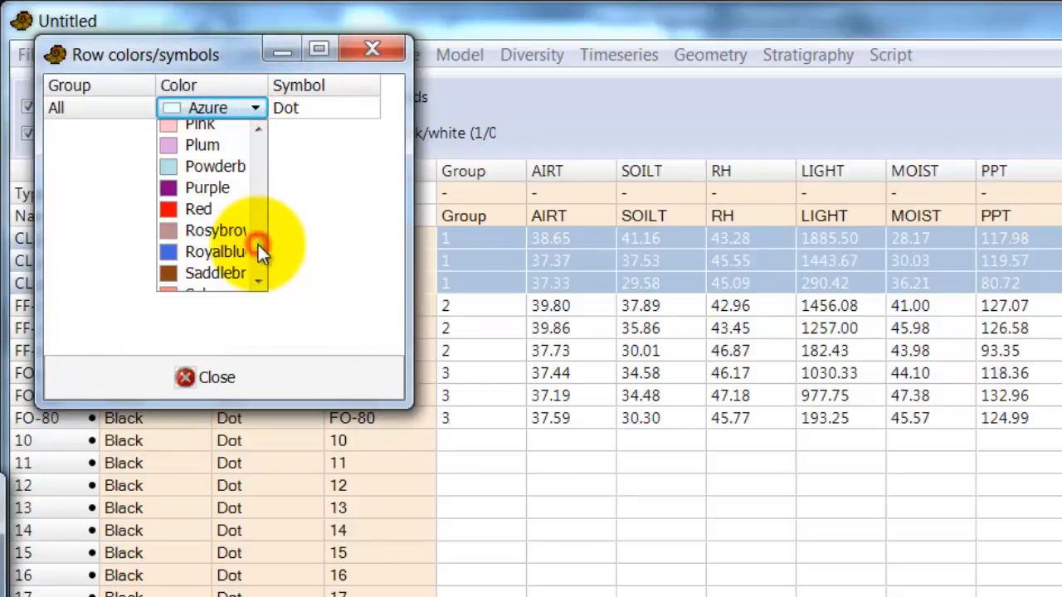
click(220, 221)
click(313, 116)
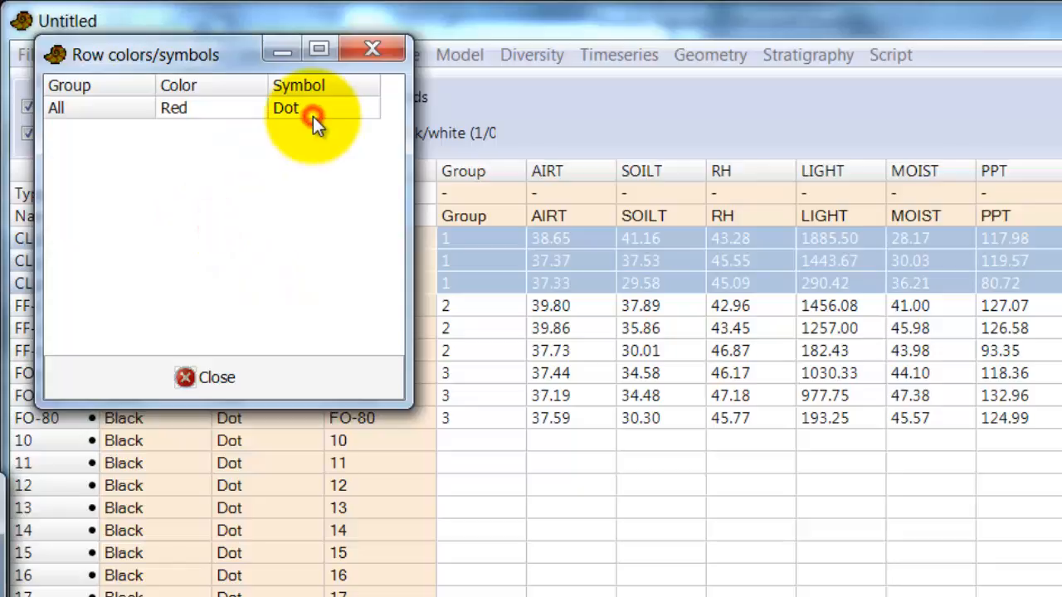
click(314, 114)
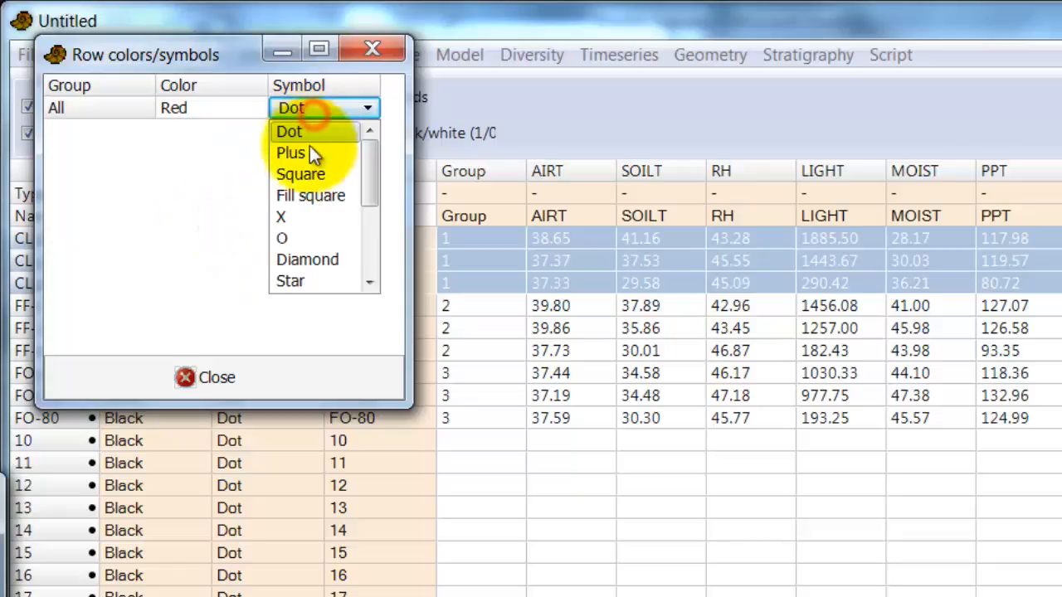
click(298, 238)
click(206, 374)
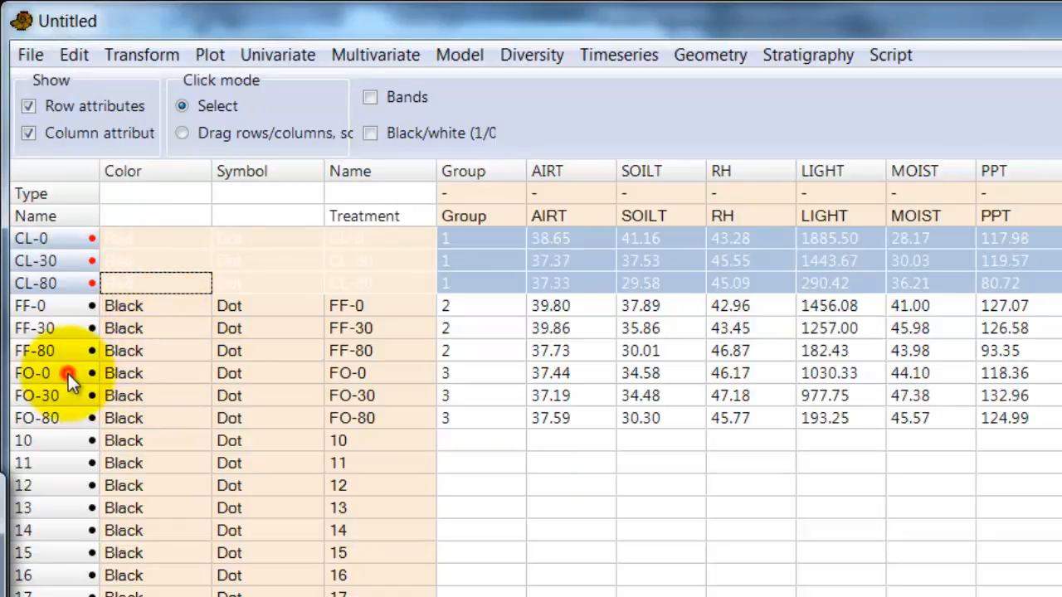
- Set the color of the FO-0, FO-30 and FO-80 rows to Royalblue and try to give them the O symbol
drag(37, 373, 66, 421)
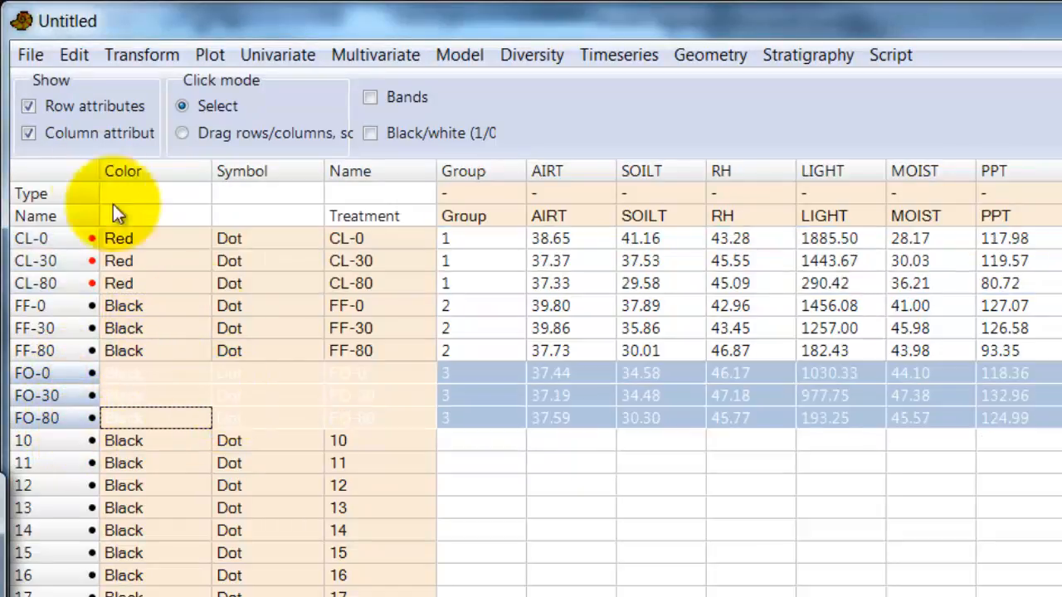
click(83, 55)
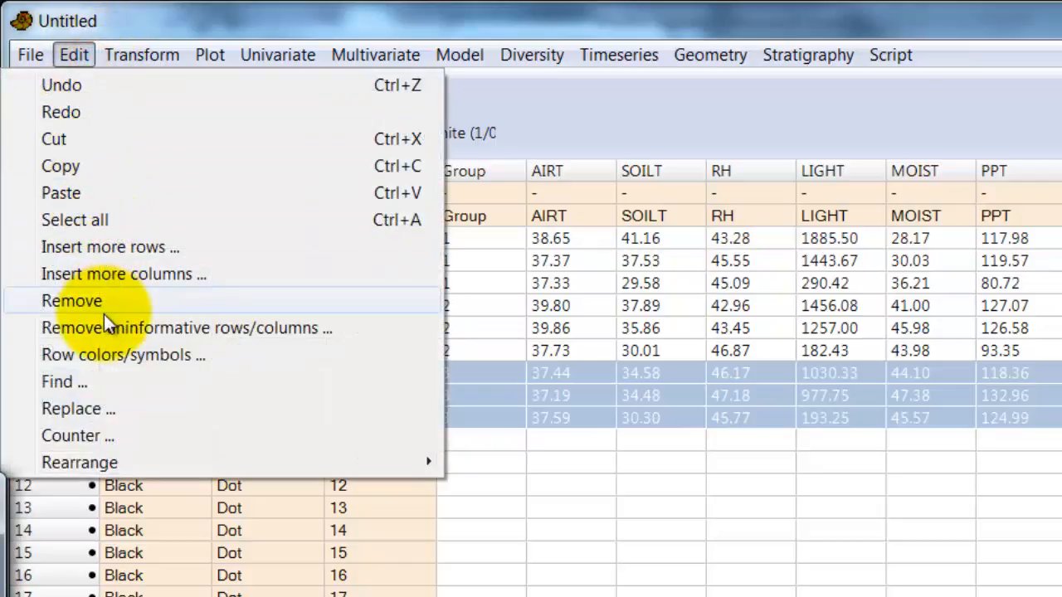
click(101, 355)
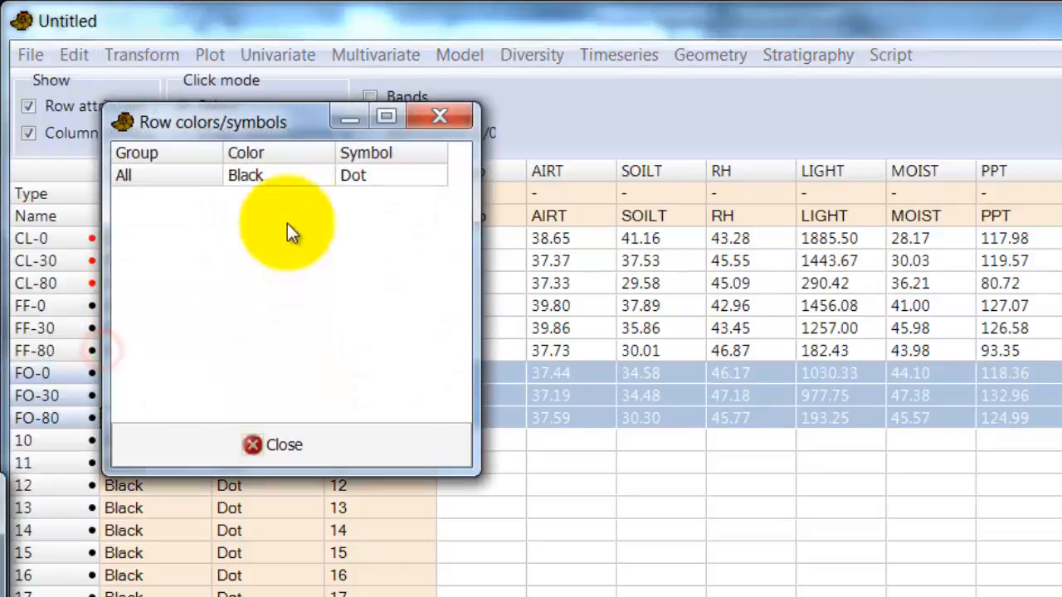
click(298, 176)
click(302, 175)
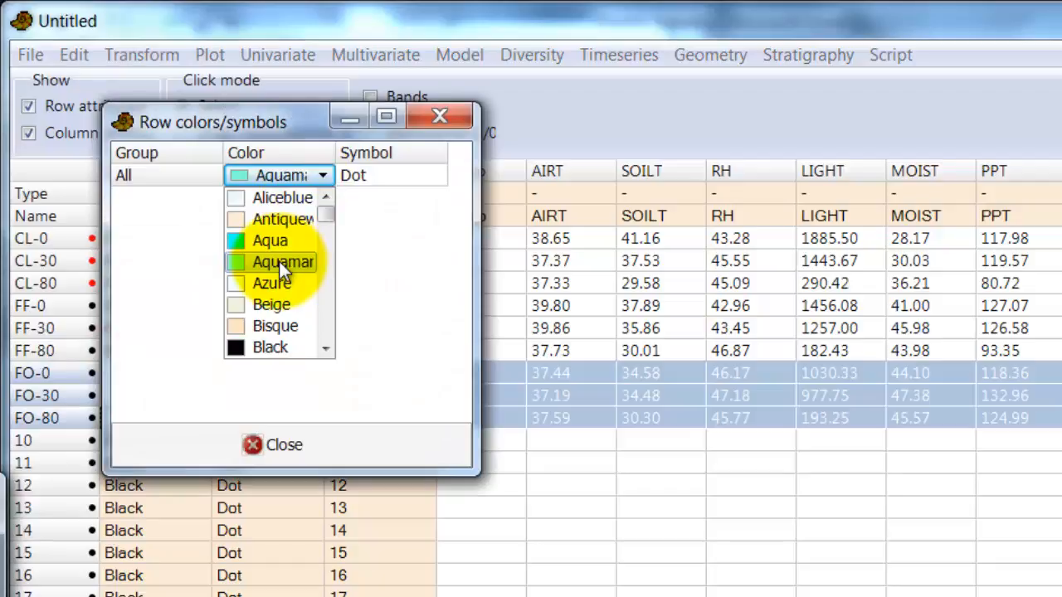
click(323, 310)
click(303, 349)
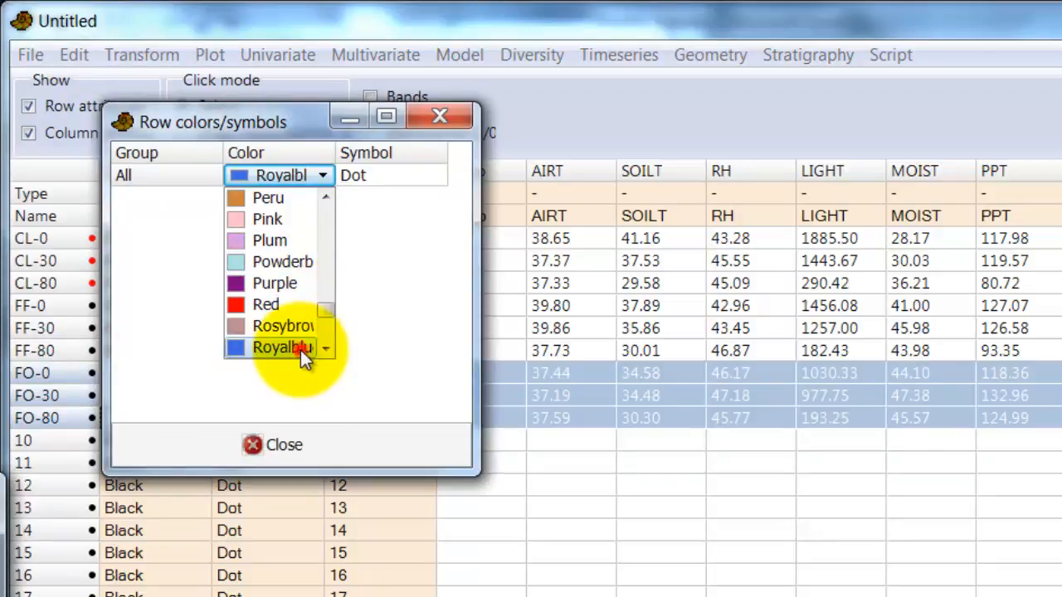
click(387, 173)
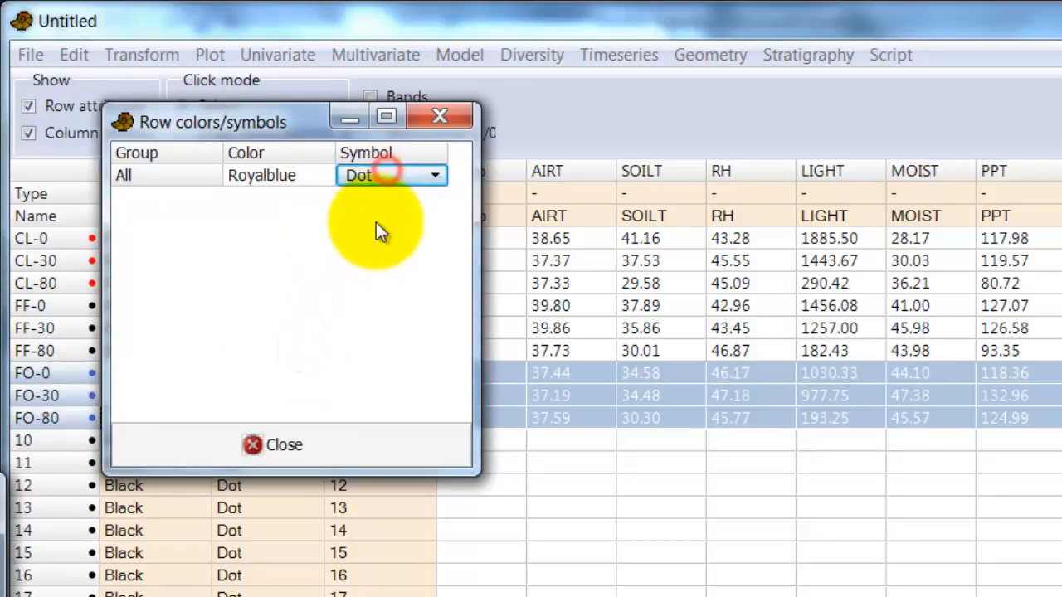
click(407, 178)
click(377, 306)
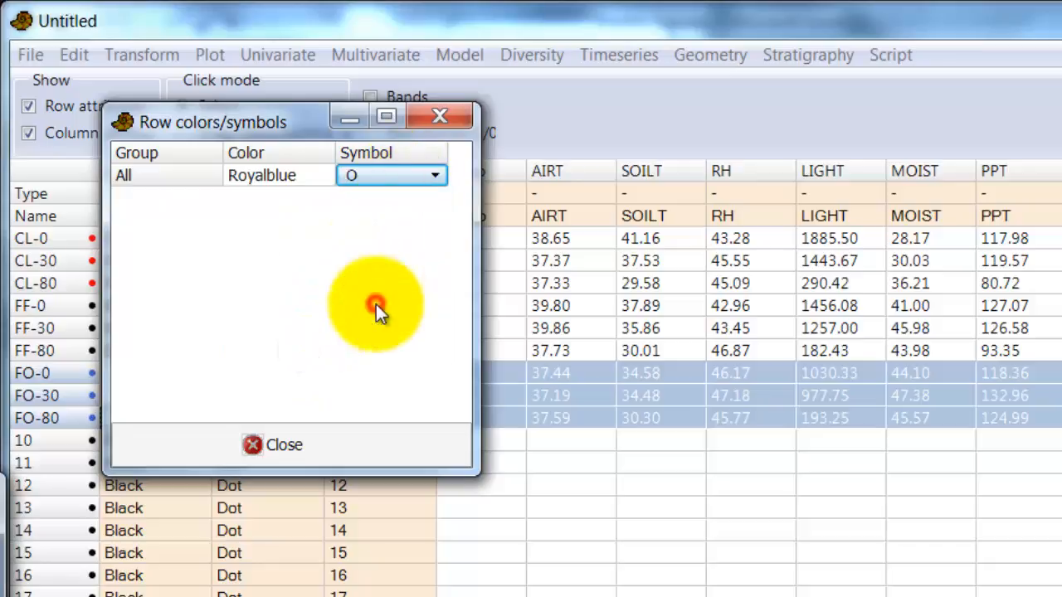
click(281, 449)
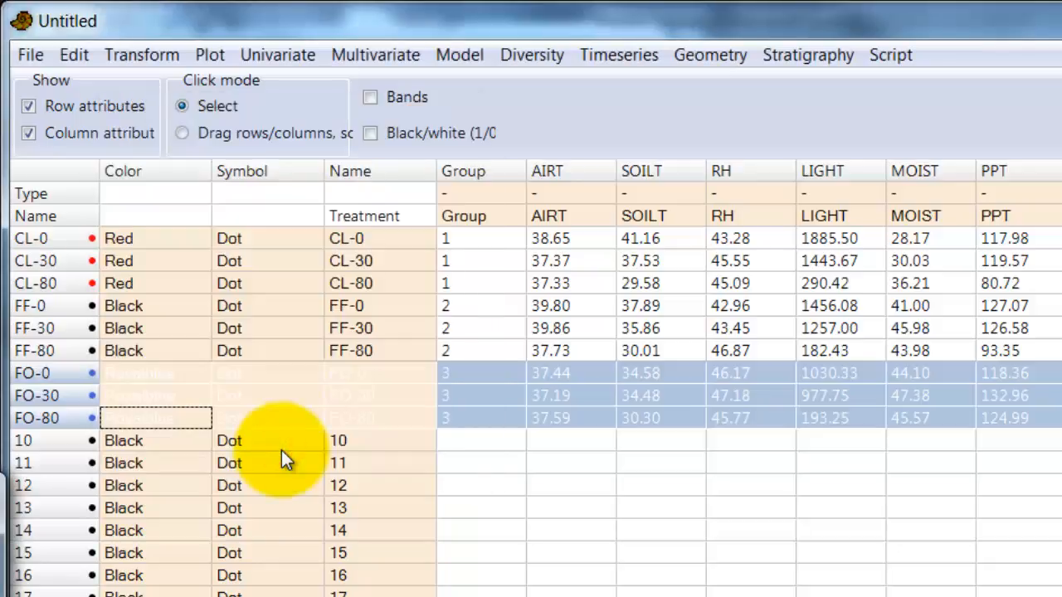
- Hide the row and column attributes and select the AIRT through PPT values of all rows from CL-0 to FO-80
click(103, 109)
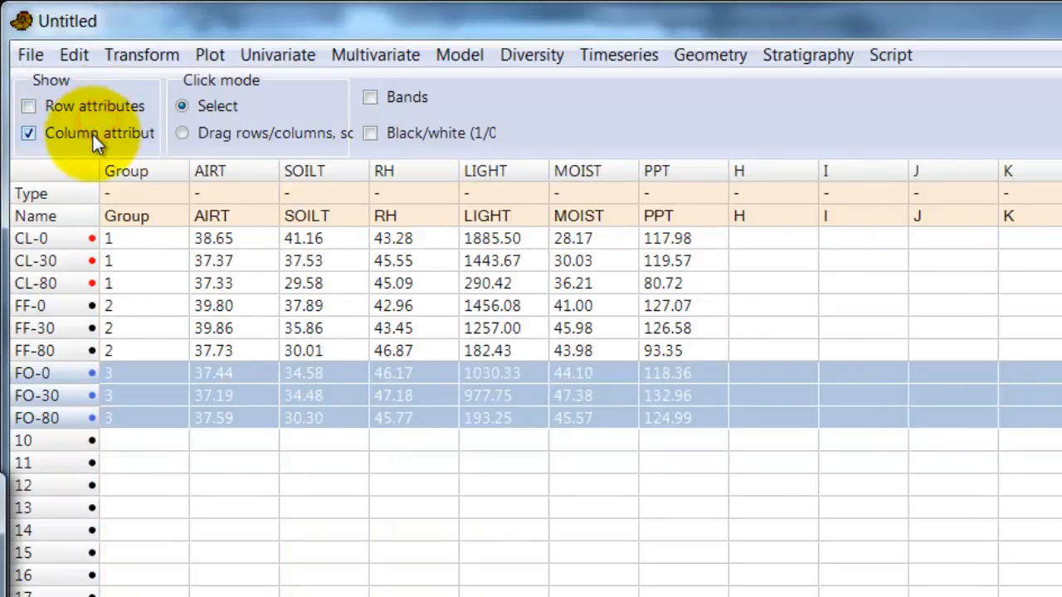
click(95, 132)
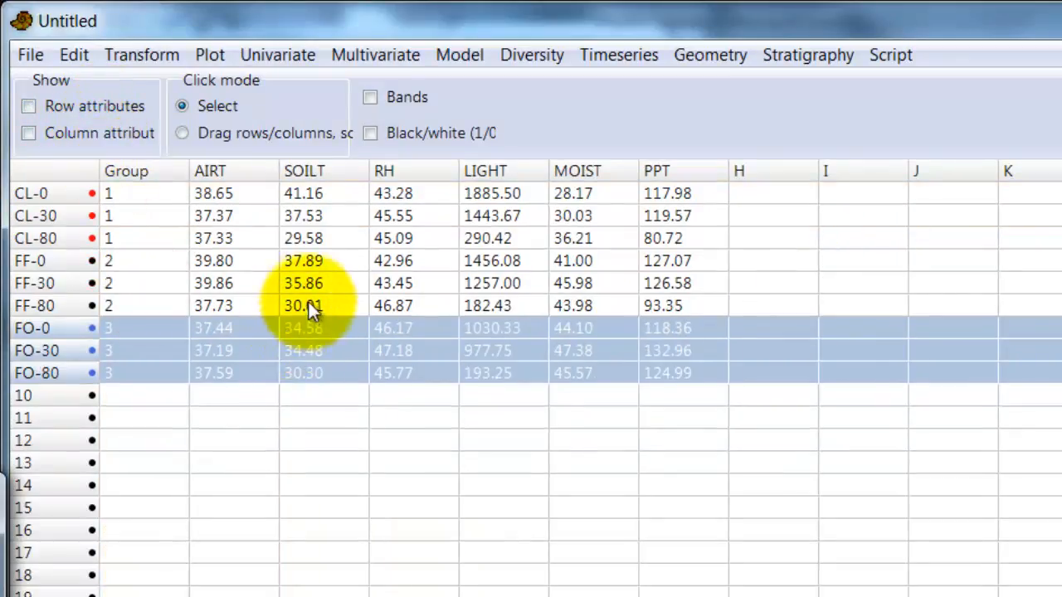
click(241, 197)
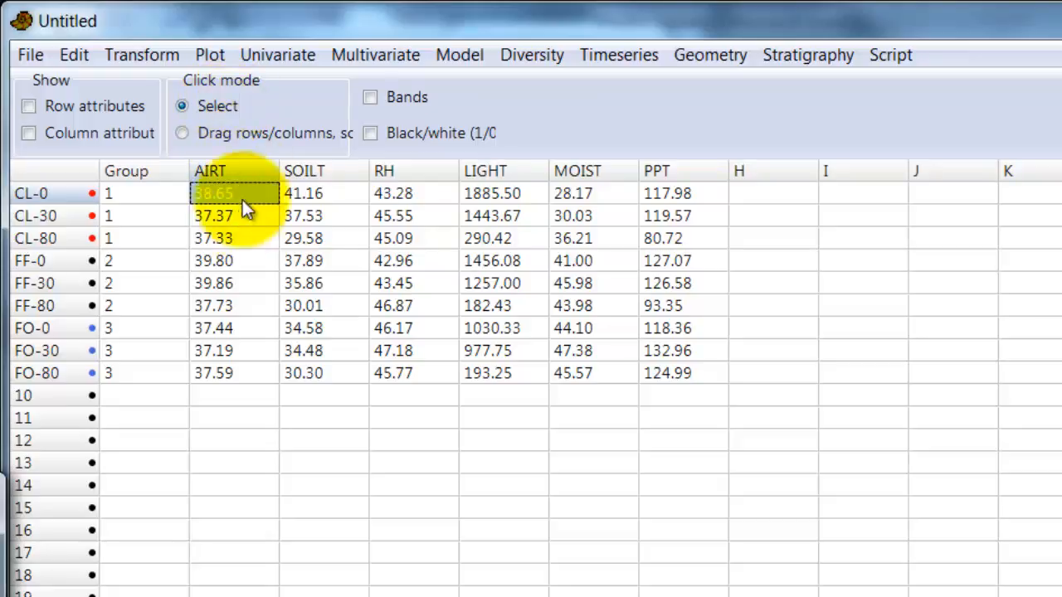
drag(255, 194, 676, 385)
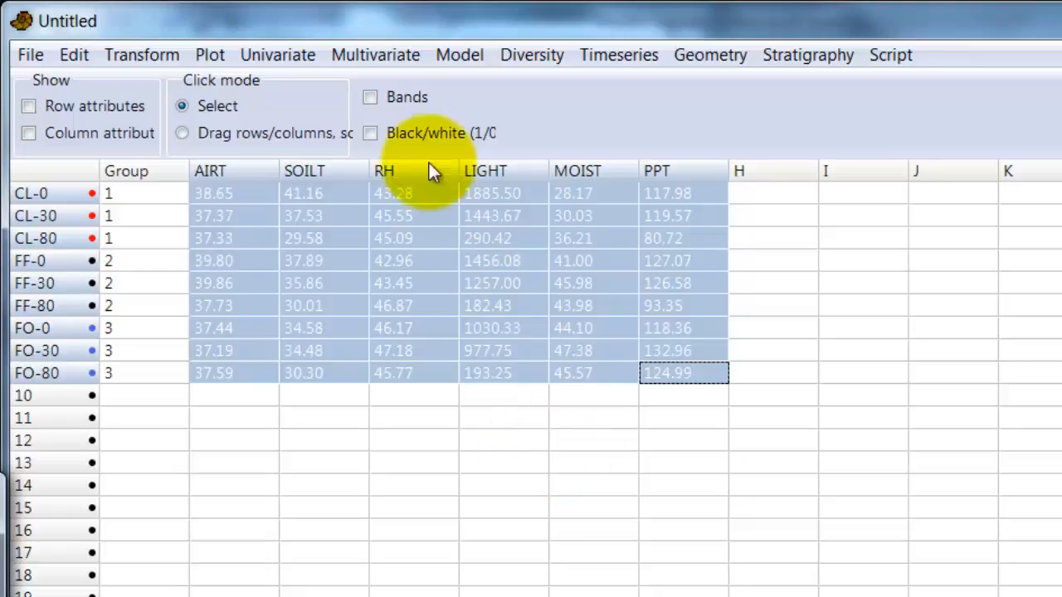
- Open the Evaluate expression dialog for the selected values and move it clear of the data
click(157, 62)
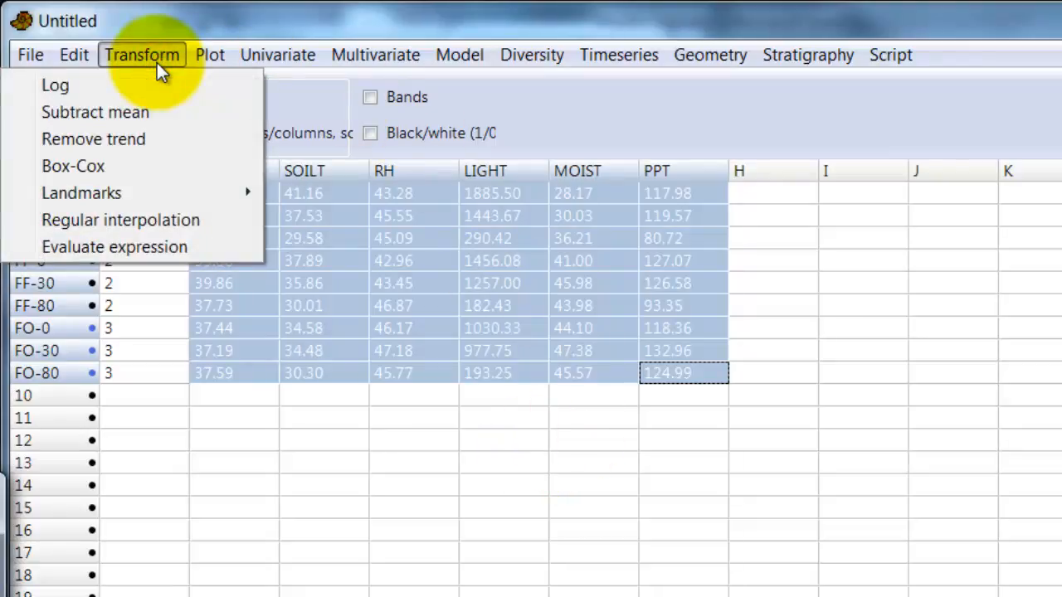
click(141, 248)
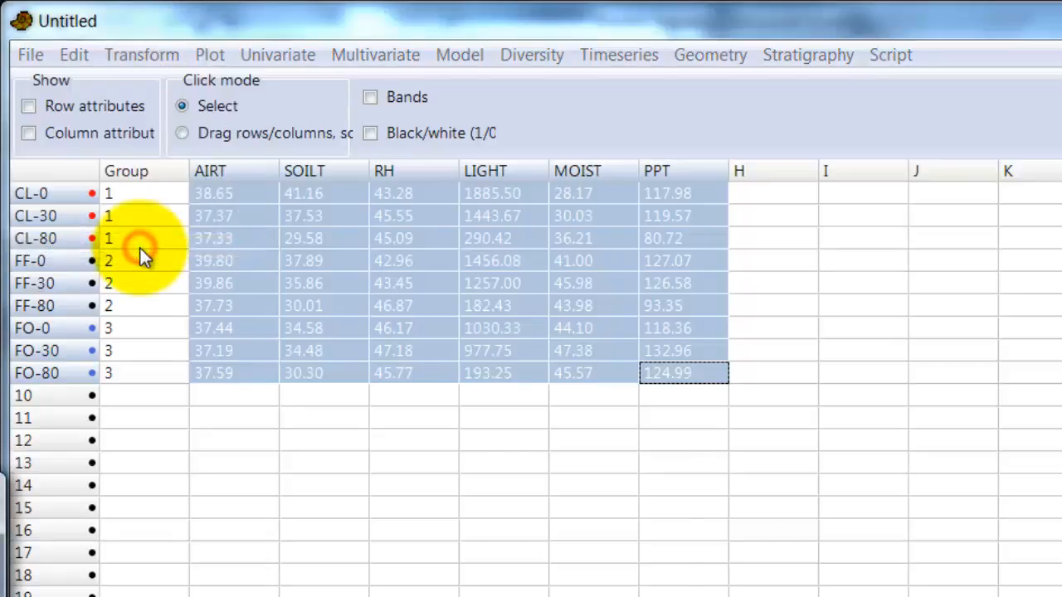
drag(452, 103, 998, 130)
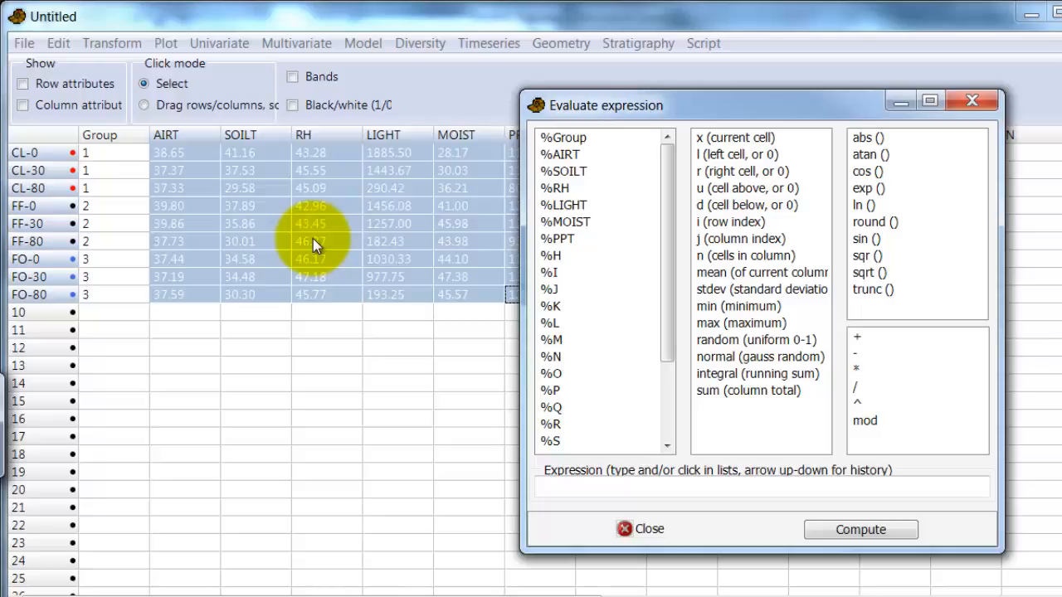
- Standardize the selected values by computing the expression (x-mean)/stdev, and close the dialog
click(606, 493)
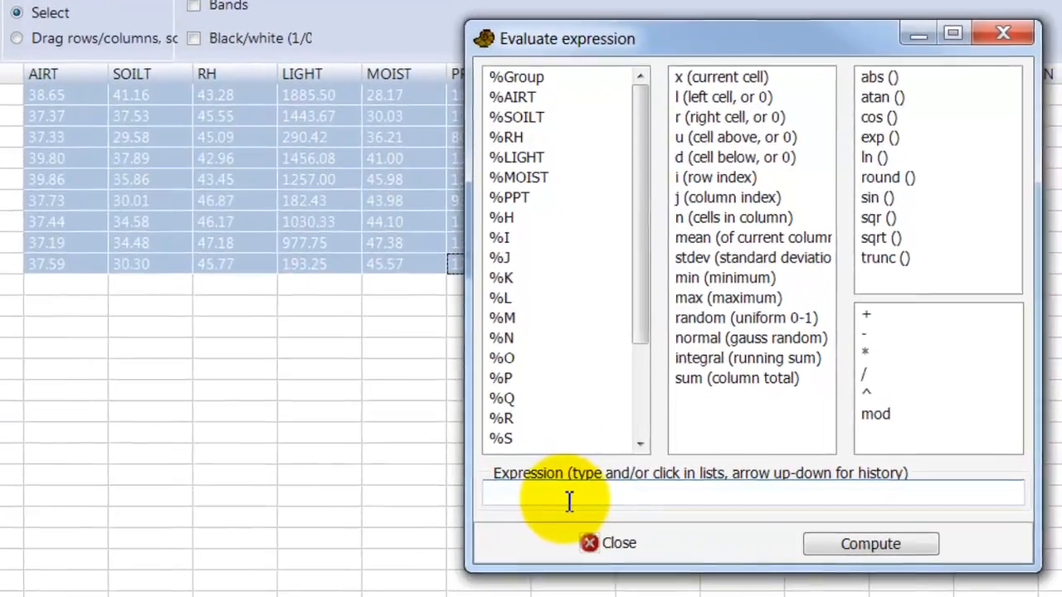
text(()
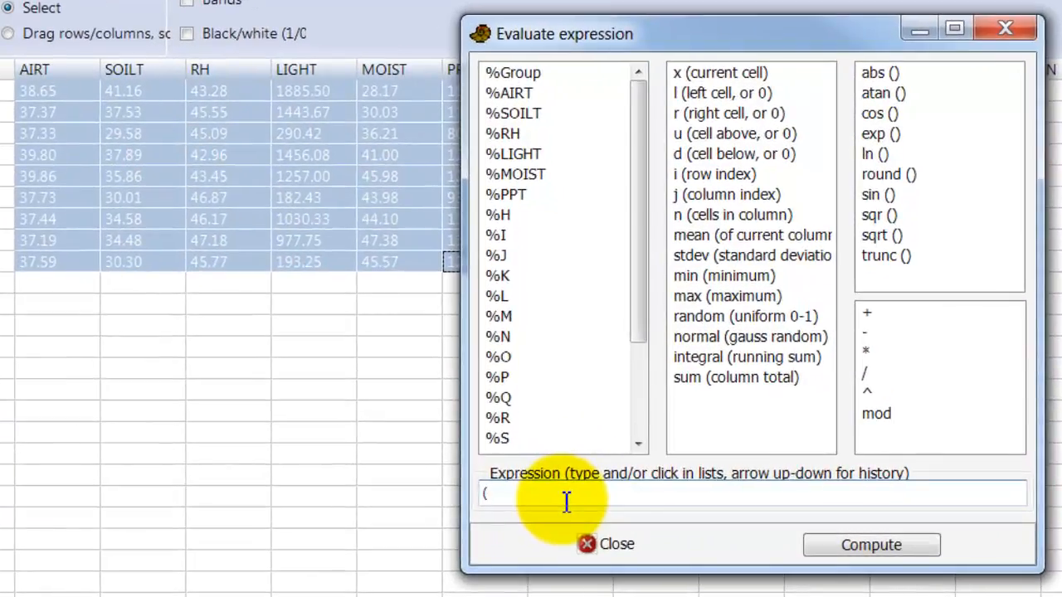
click(729, 73)
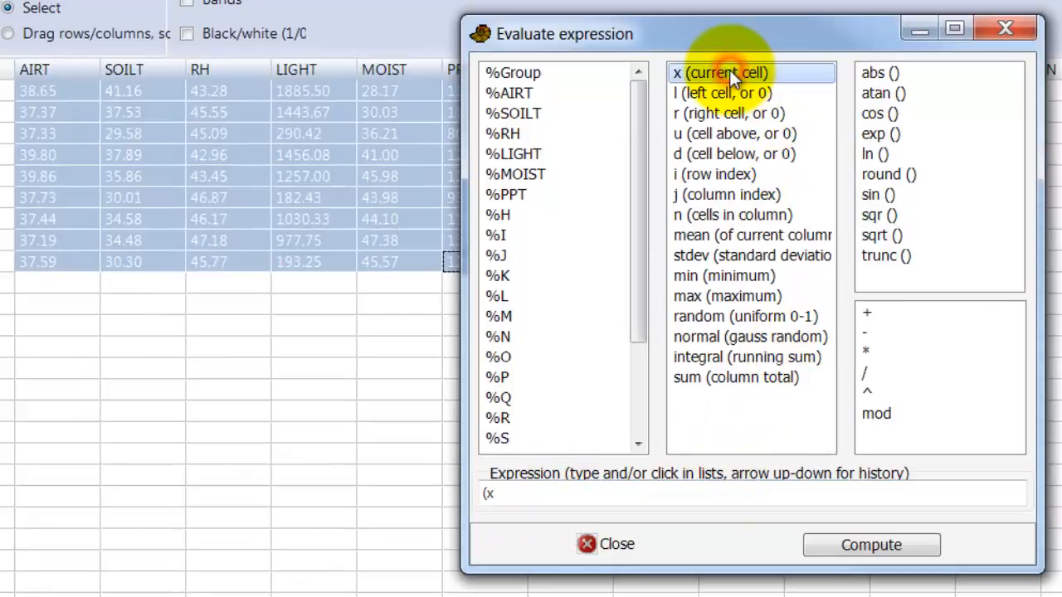
click(883, 331)
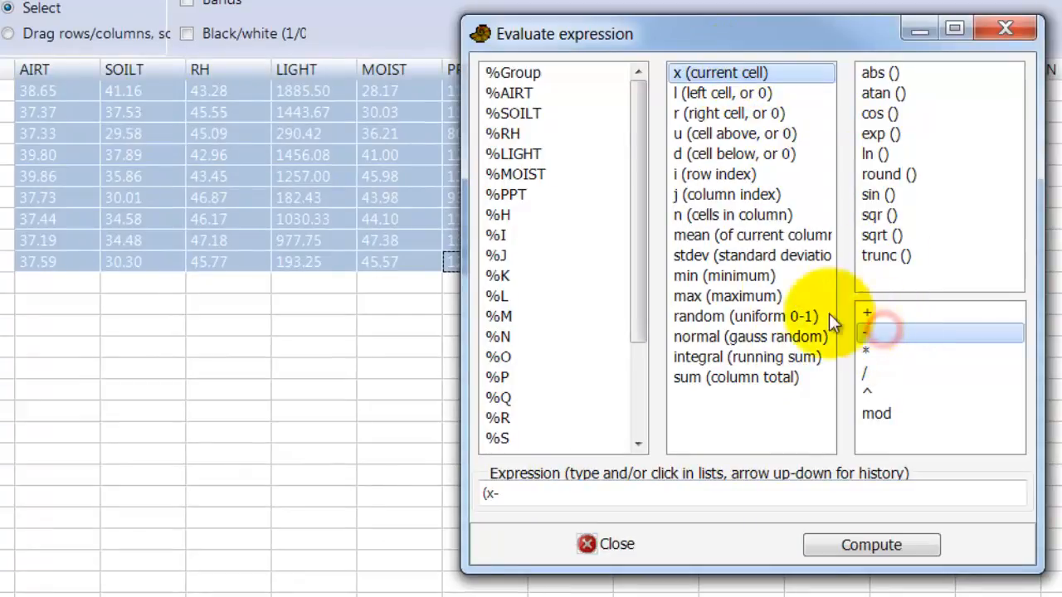
click(705, 237)
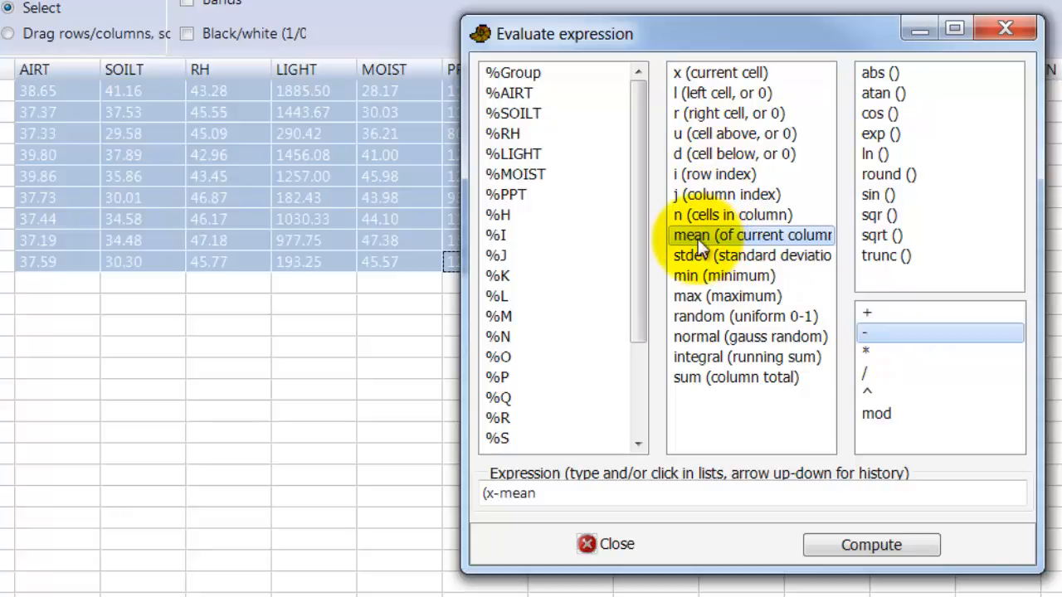
click(611, 491)
text())
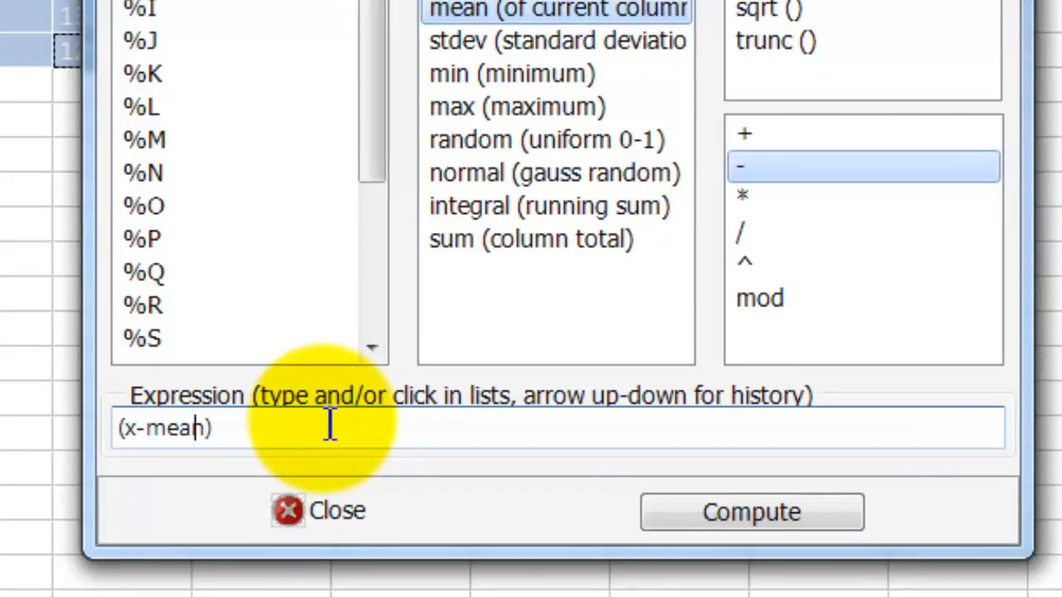
click(230, 428)
click(751, 228)
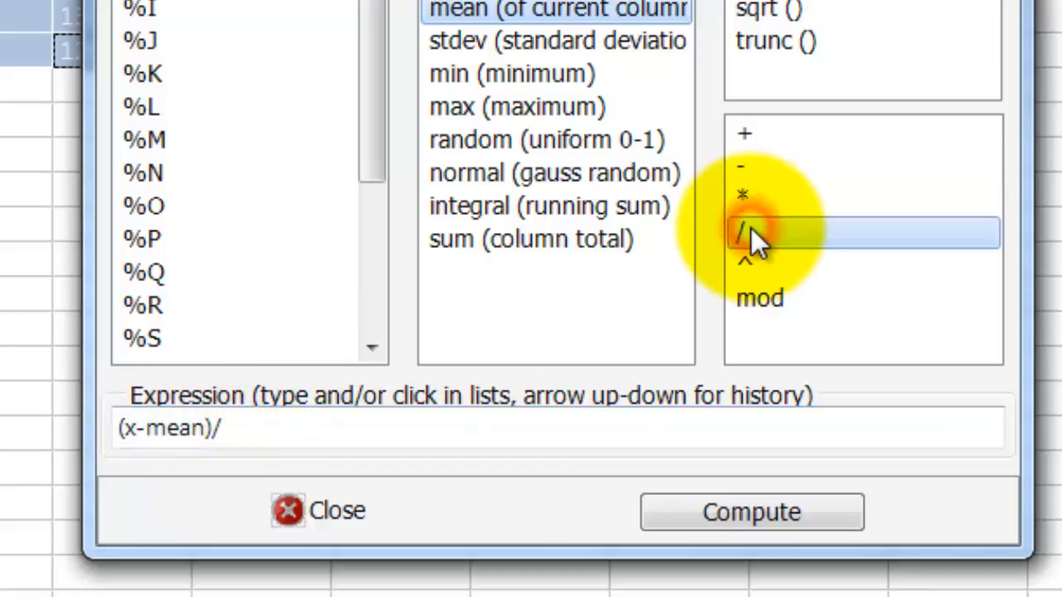
click(533, 44)
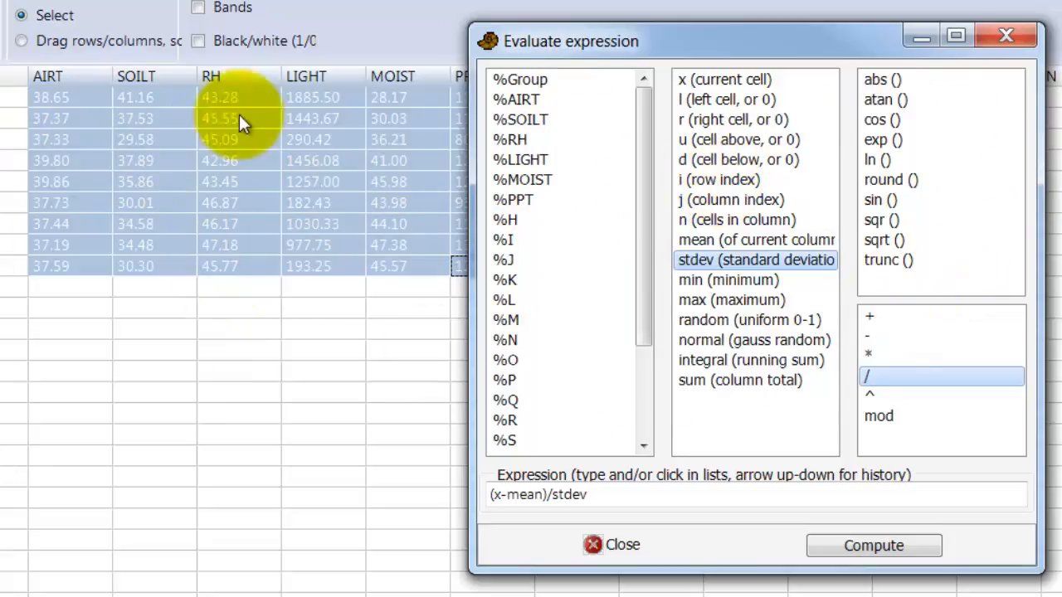
click(859, 552)
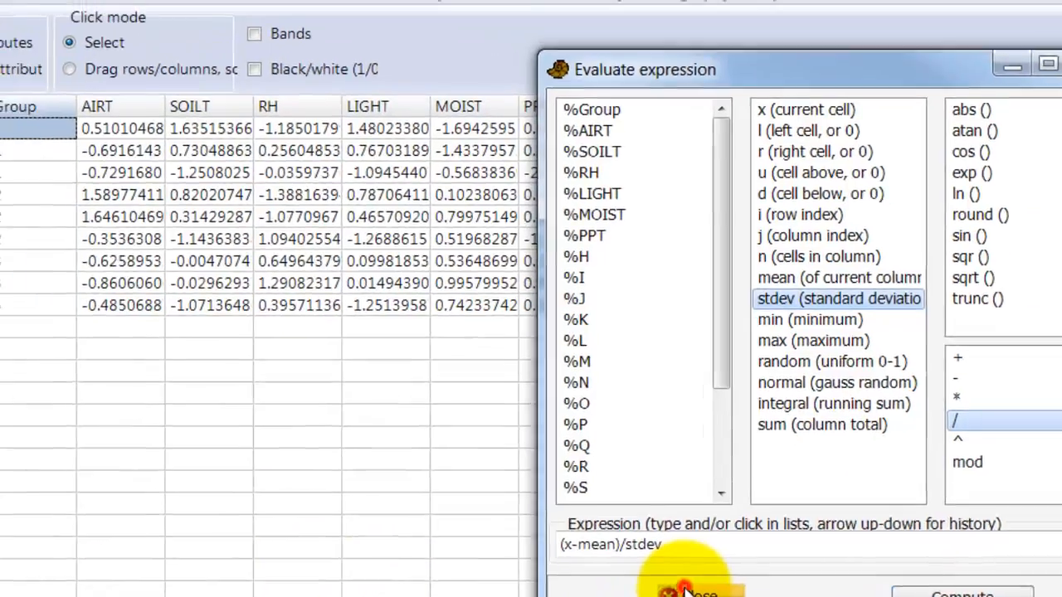
click(594, 545)
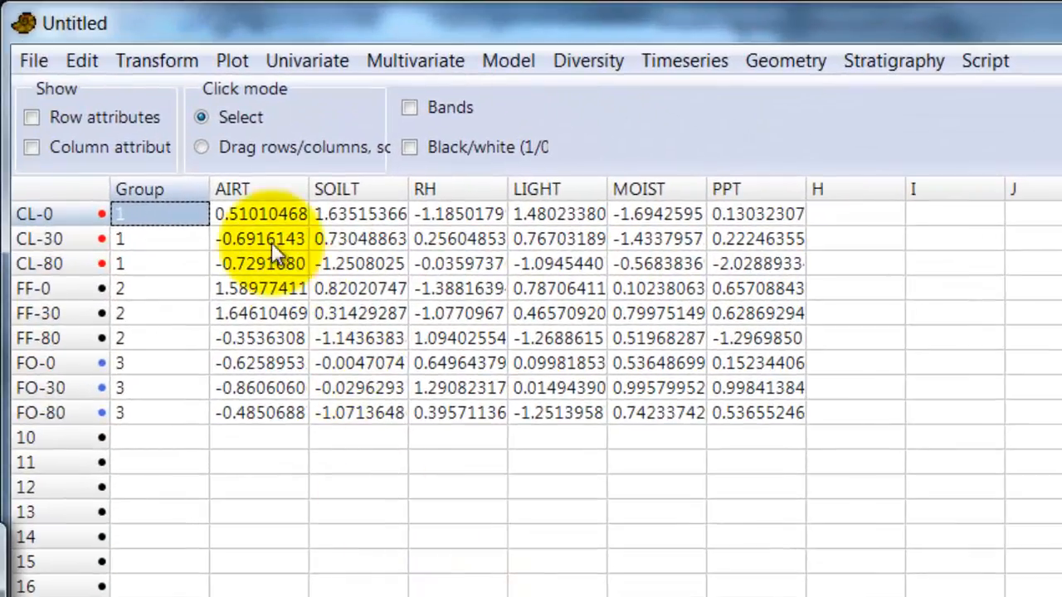
- Run a principal components analysis on the standardized AIRT through PPT values of rows CL-0 to FO-80
drag(260, 213, 757, 419)
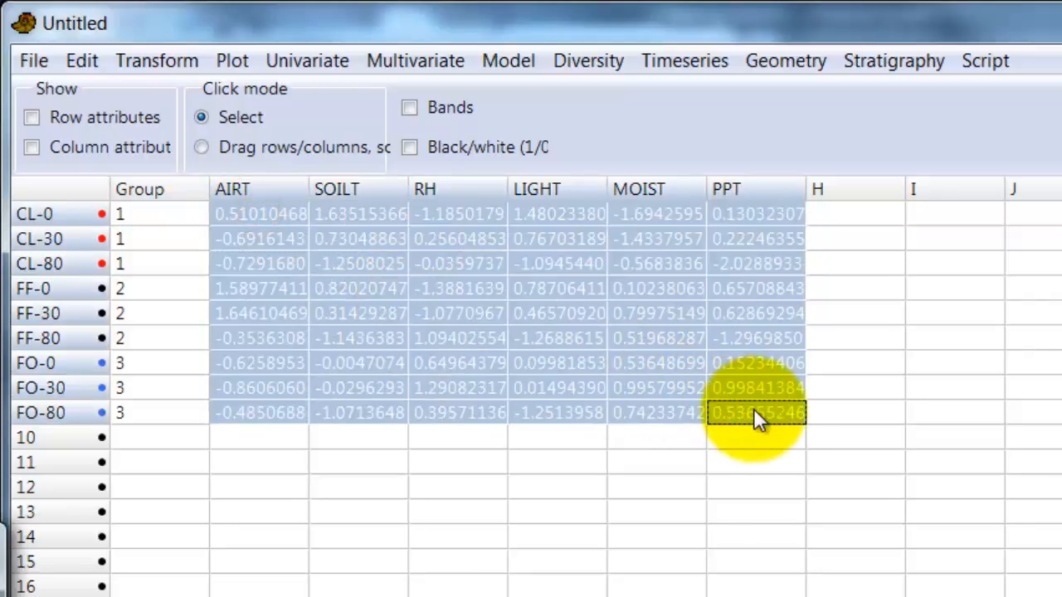
click(419, 61)
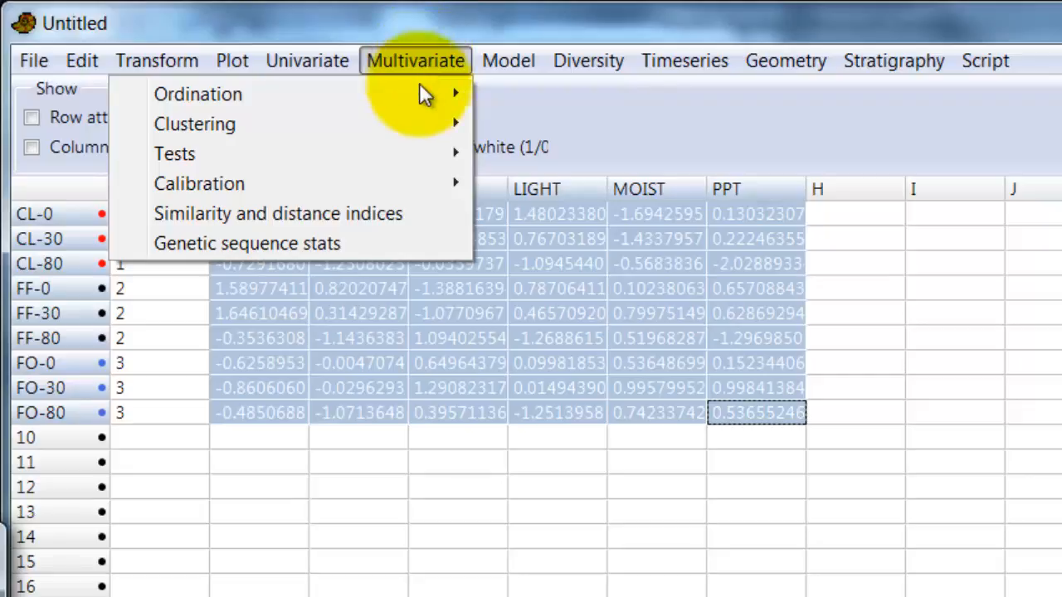
mouse_move(421, 104)
click(548, 91)
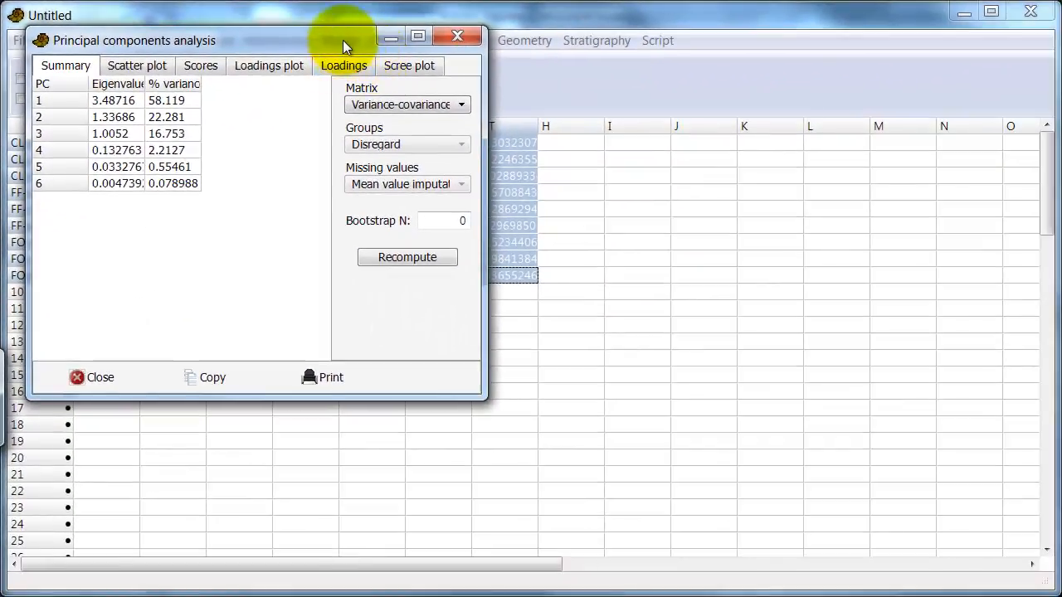
- Enlarge the principal components analysis window to the 16:9(1280) size preset
right_click(353, 38)
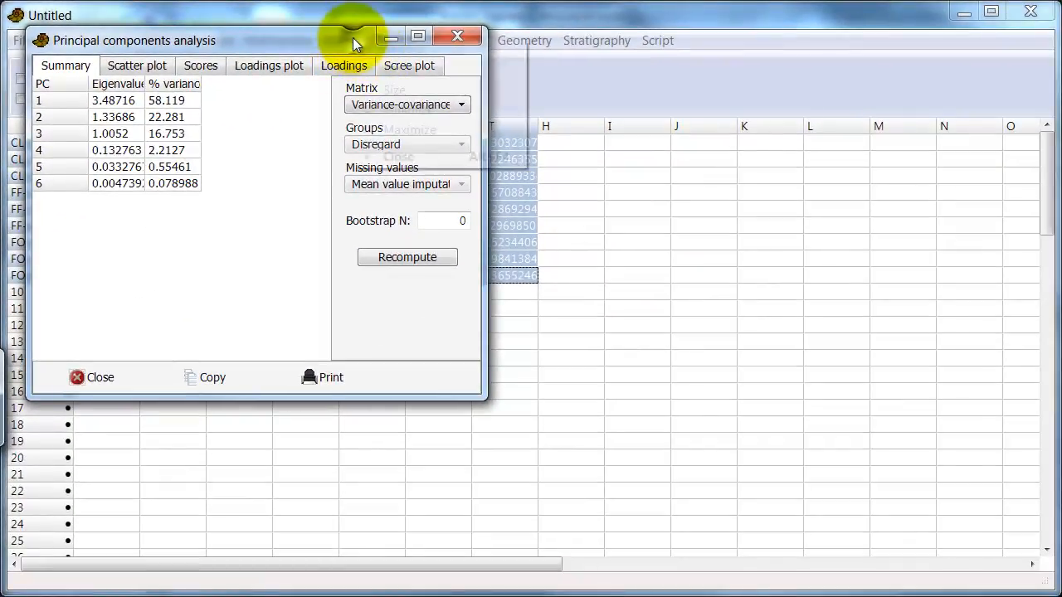
right_click(336, 34)
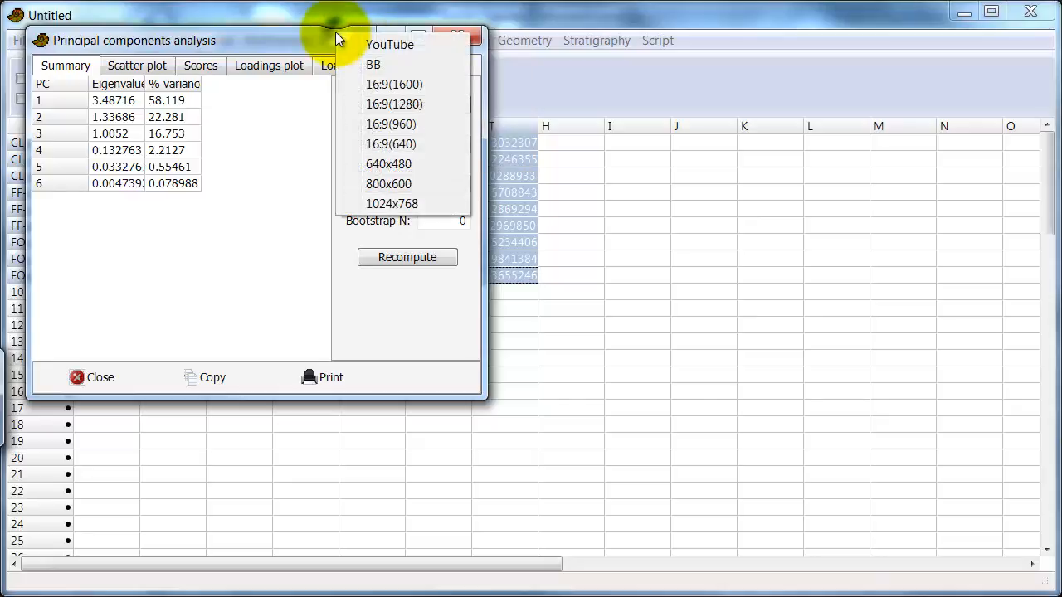
click(367, 105)
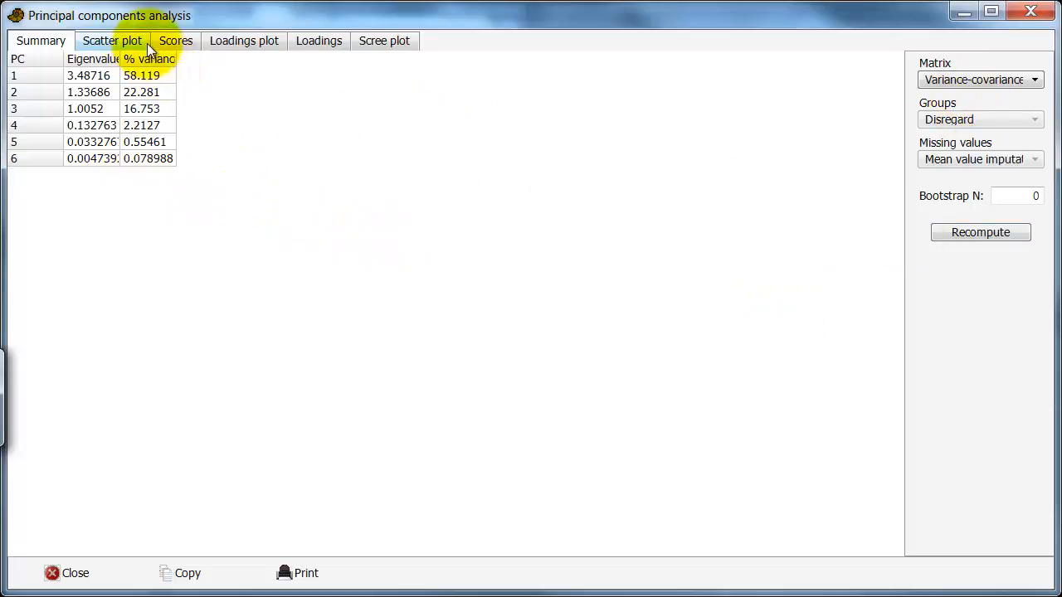
- Look through the PCA scatter plot, scores, loadings and scree plot, and return to the loadings plot
click(114, 41)
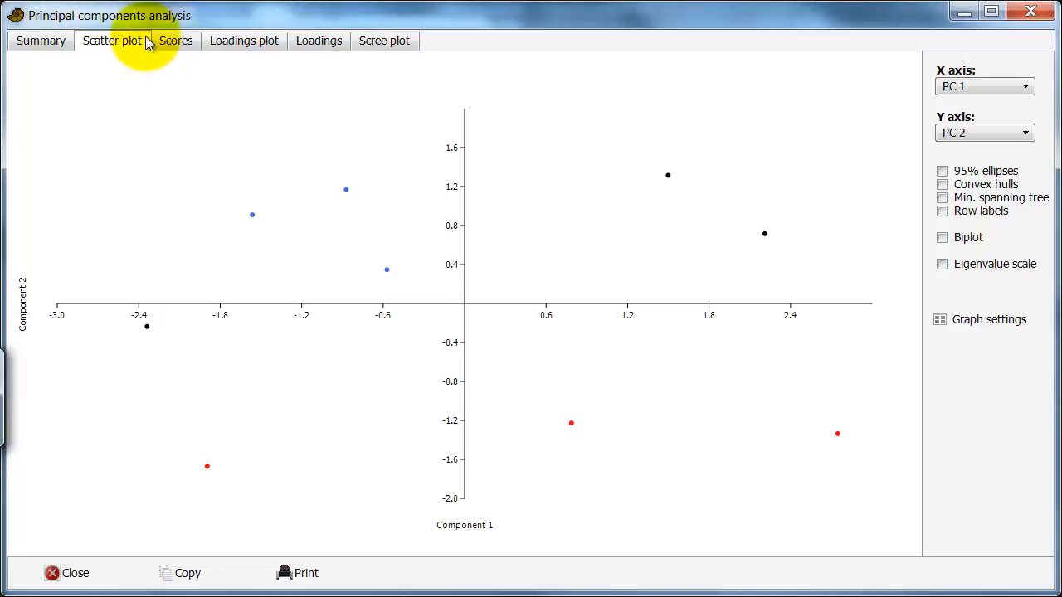
click(166, 42)
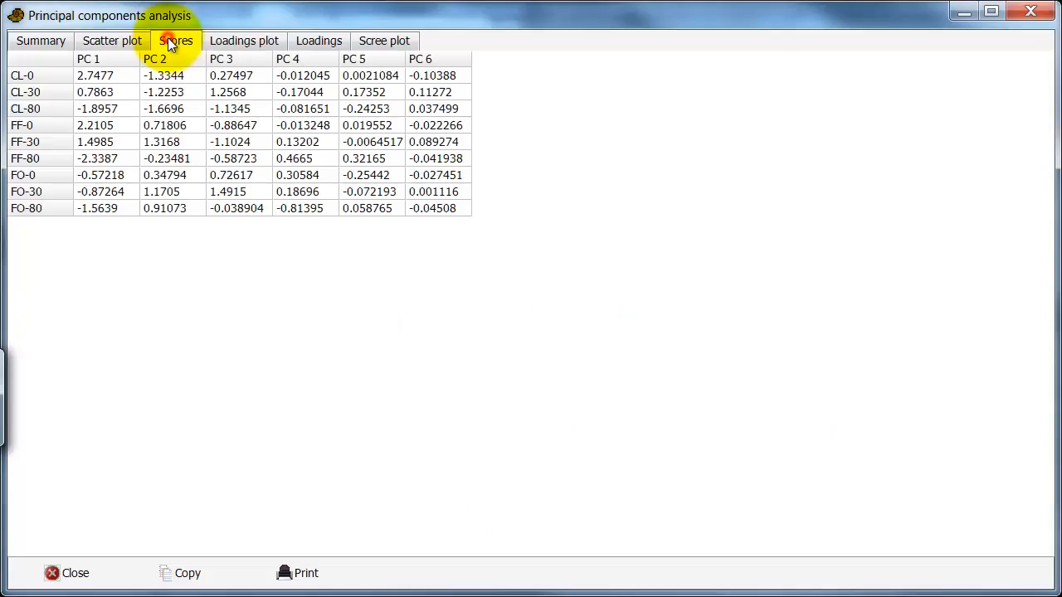
click(229, 43)
click(299, 43)
click(378, 45)
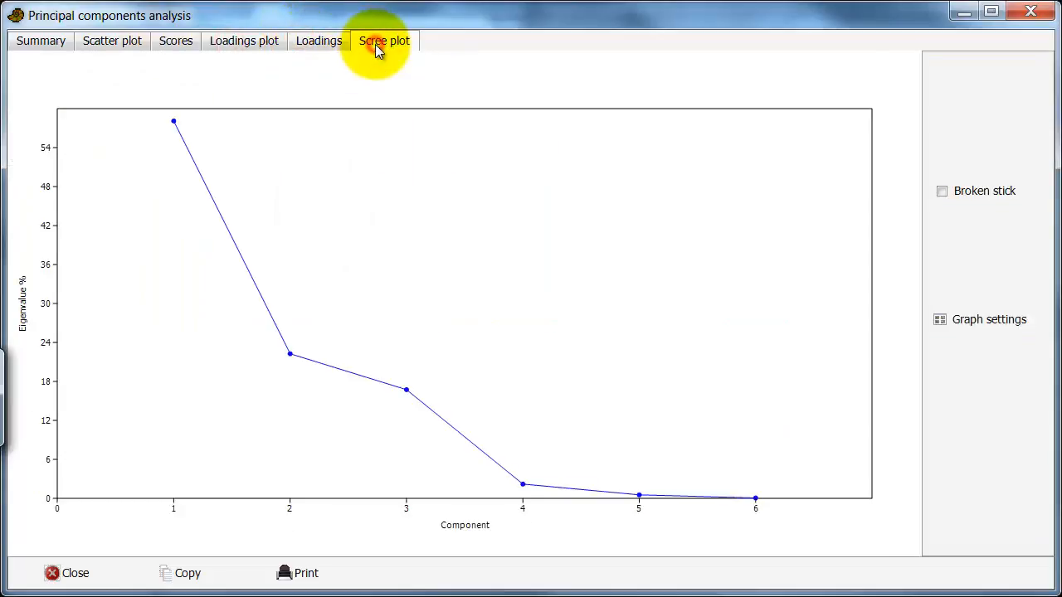
click(319, 46)
click(223, 39)
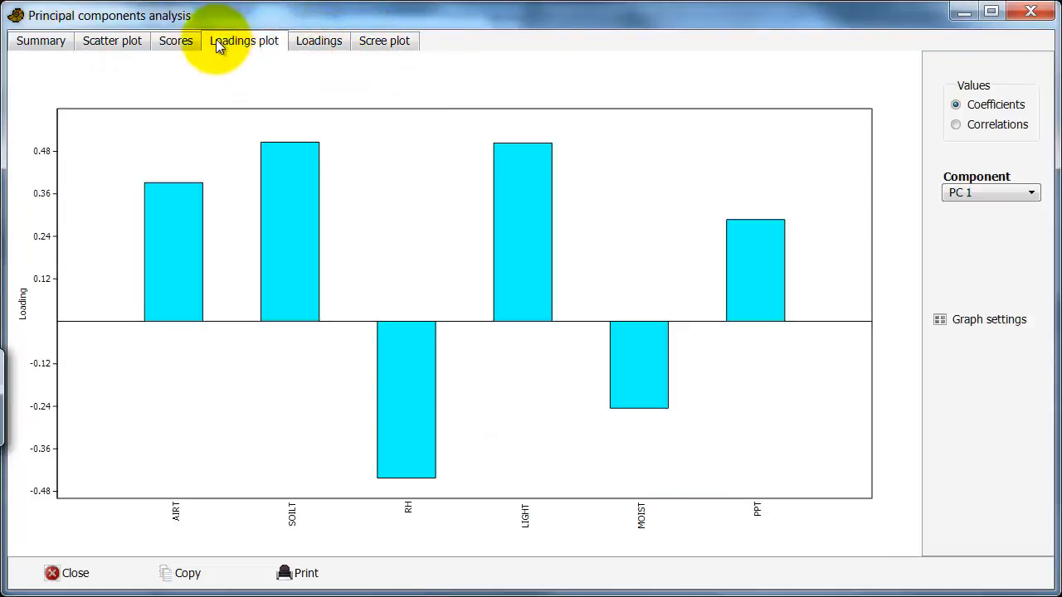
- Show row labels and the biplot vectors on the PCA scatter plot
click(105, 44)
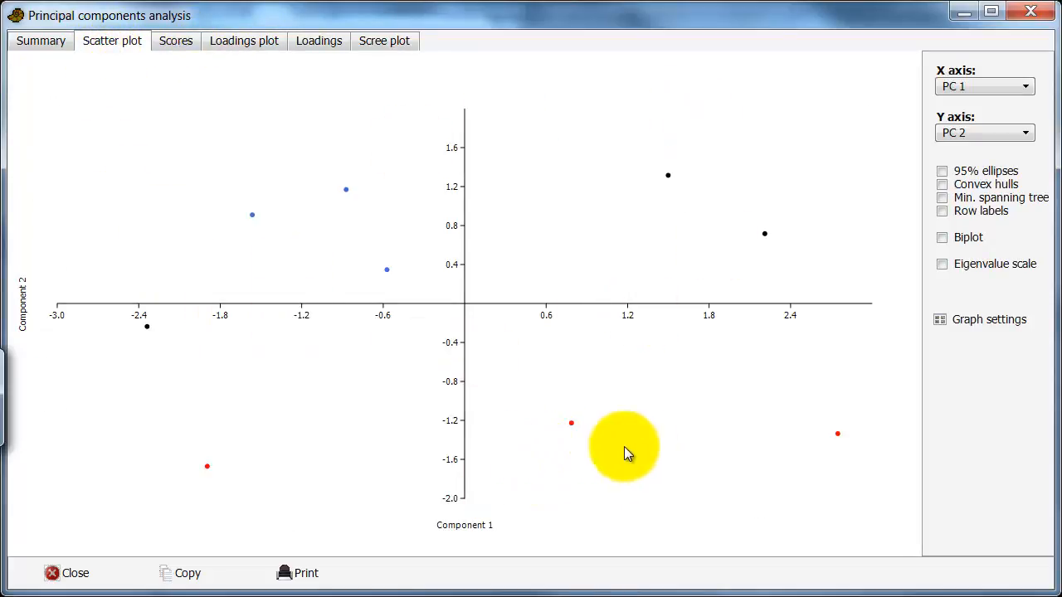
click(966, 208)
click(961, 236)
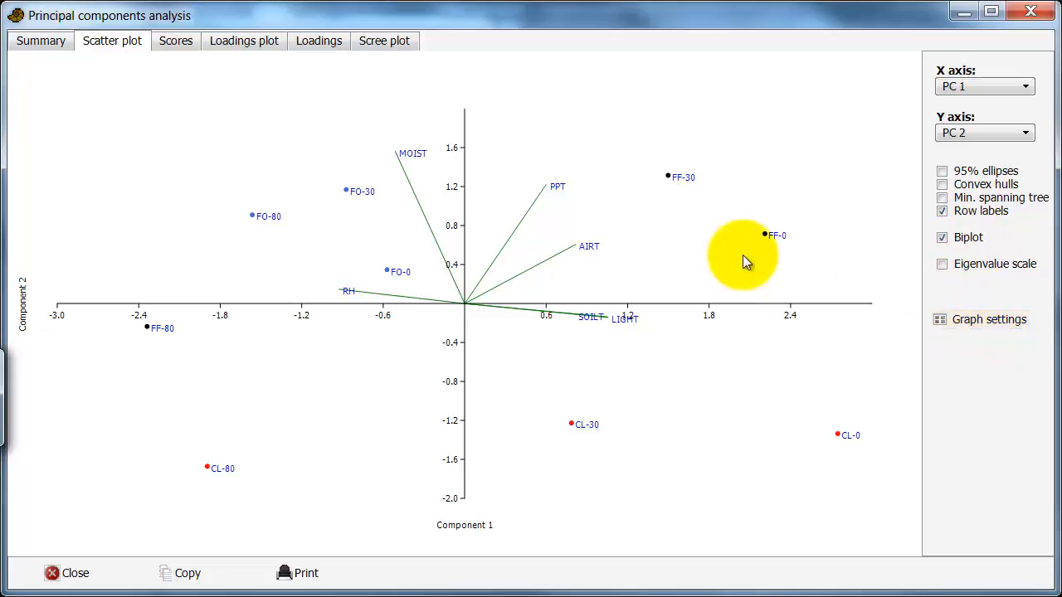
- Set the scatter plot's symbol size to 3, enable thick lines, and close the graph preferences
click(951, 322)
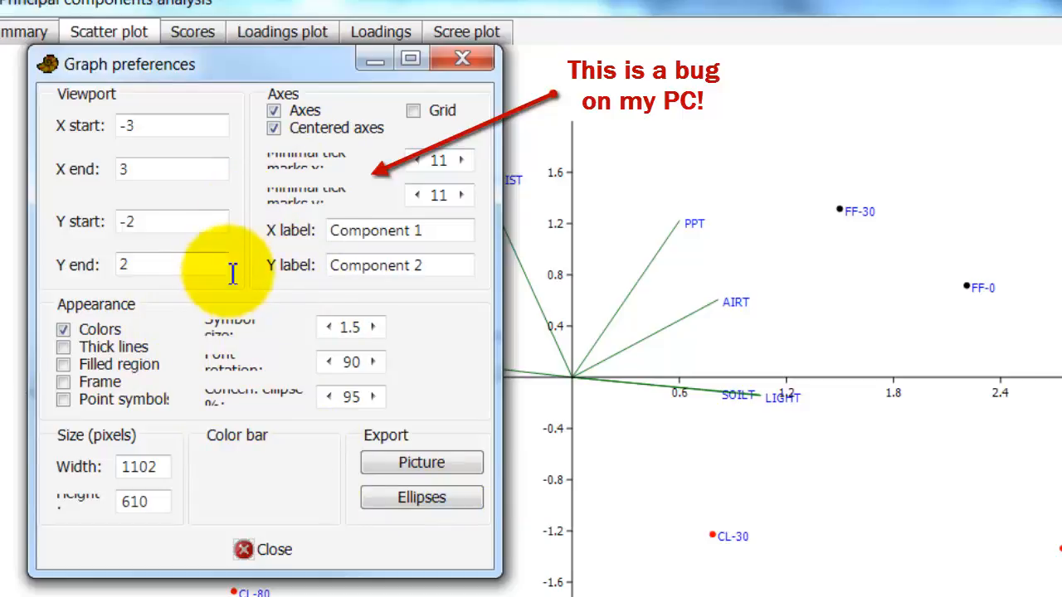
click(376, 328)
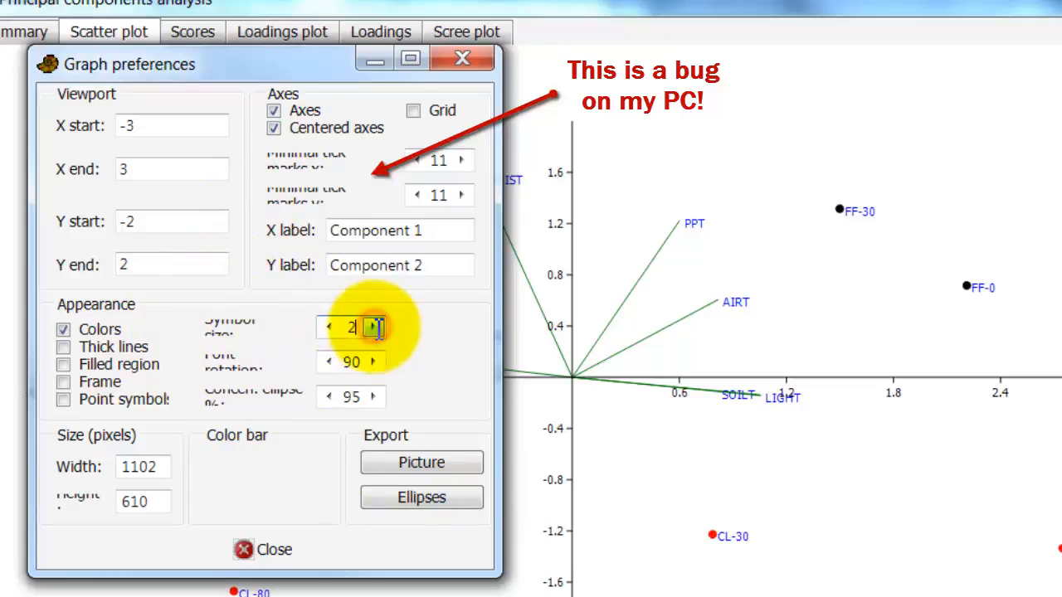
click(376, 328)
click(376, 328)
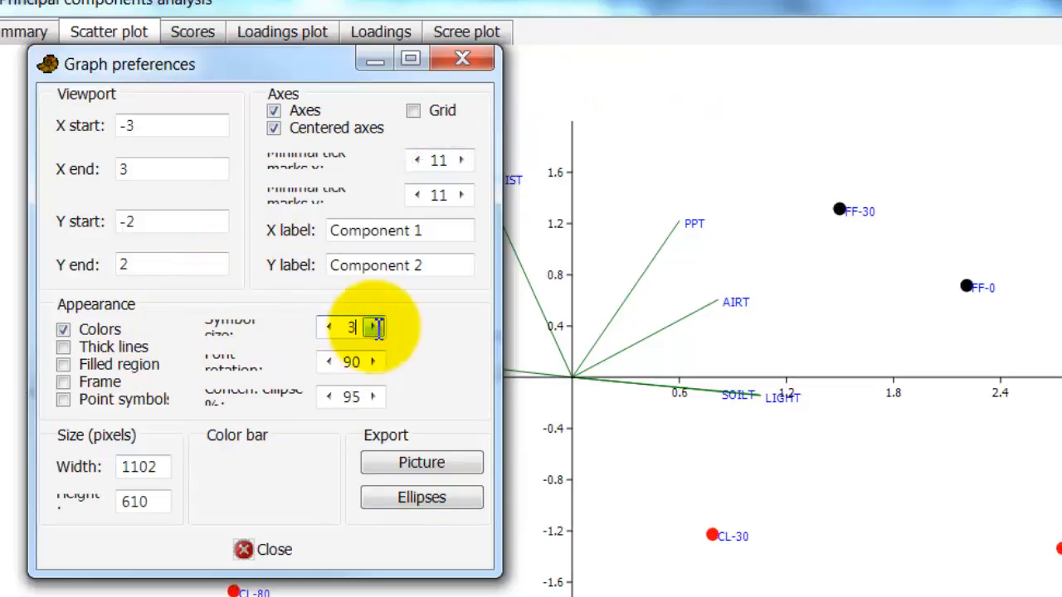
click(121, 350)
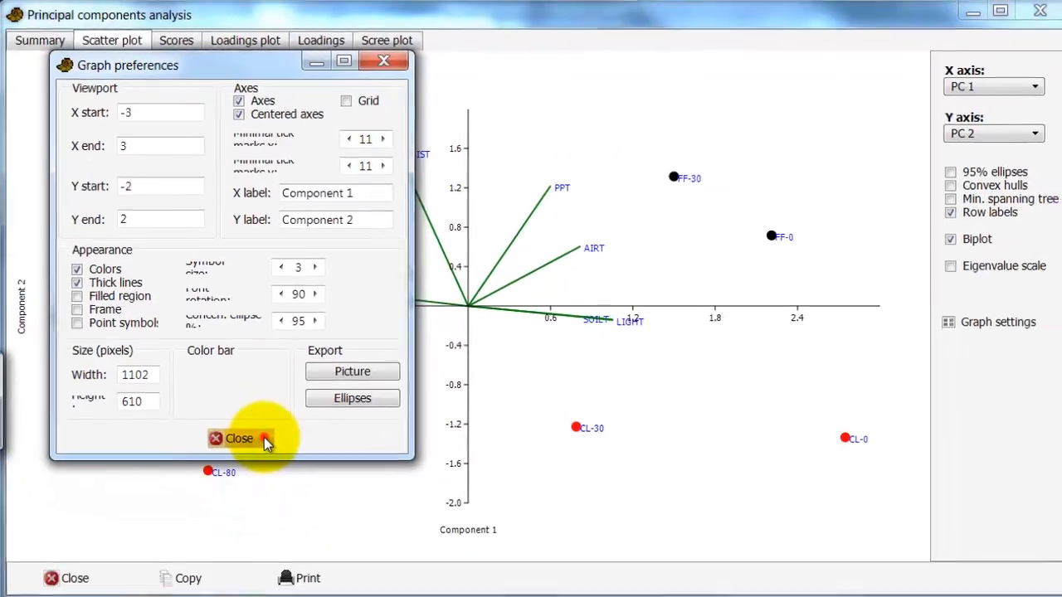
click(286, 500)
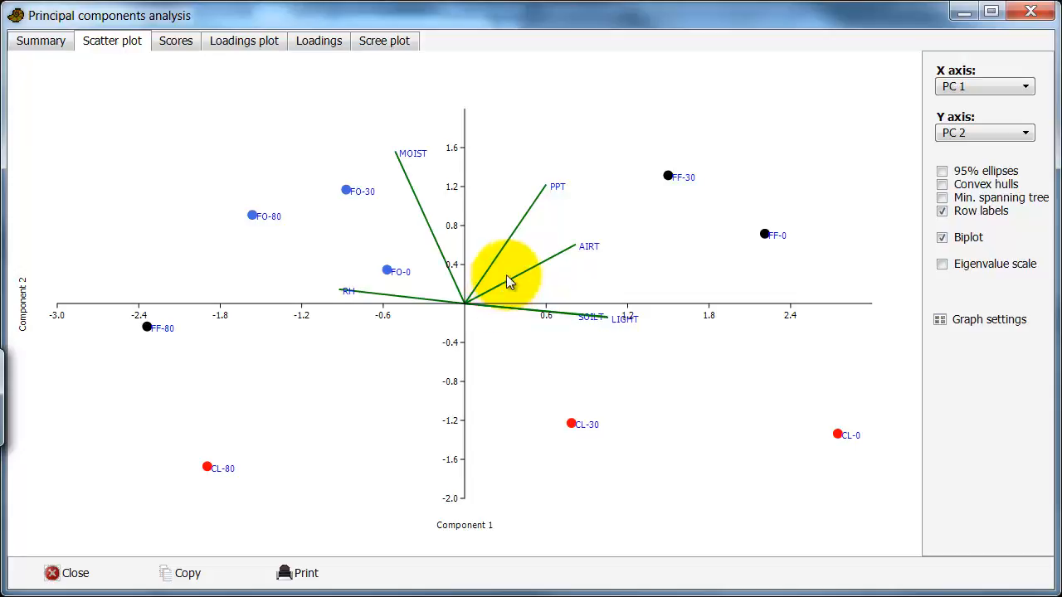
- Examine the PCA scores and the PC 1 loadings plot, and switch the loadings plot to component PC 2
click(184, 46)
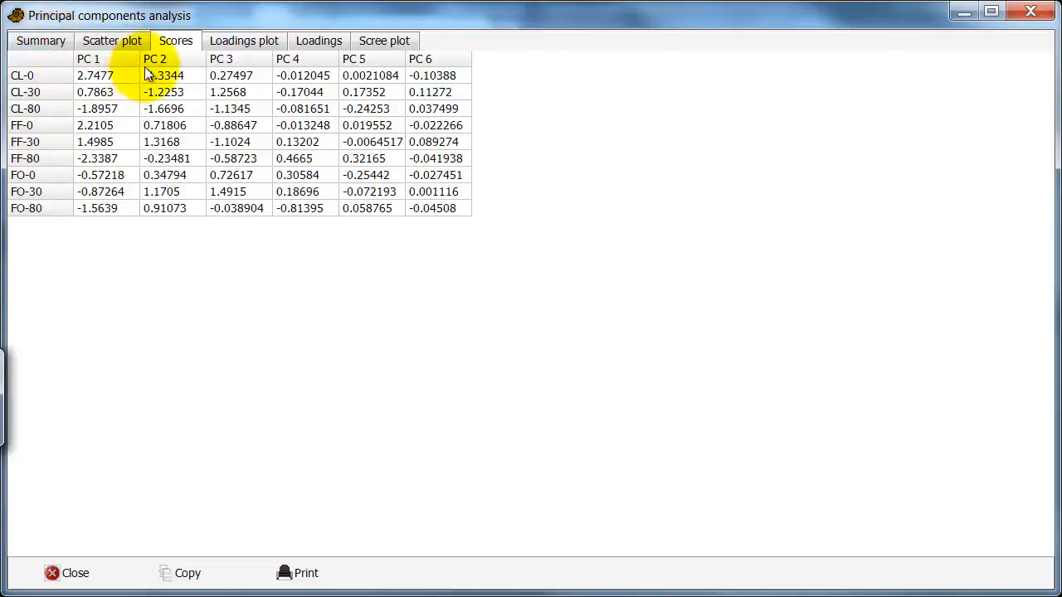
click(243, 47)
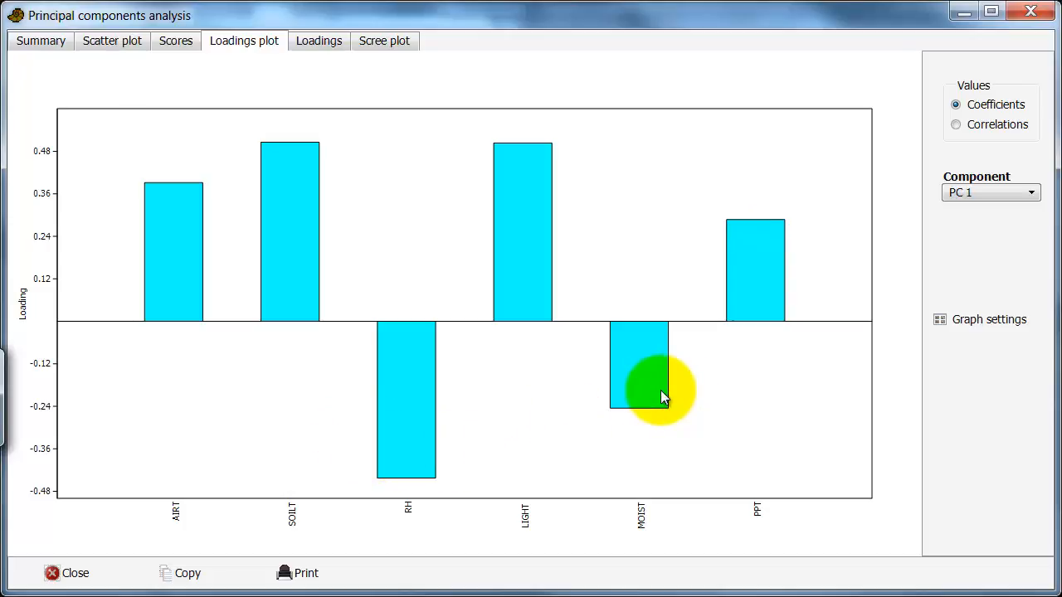
click(981, 195)
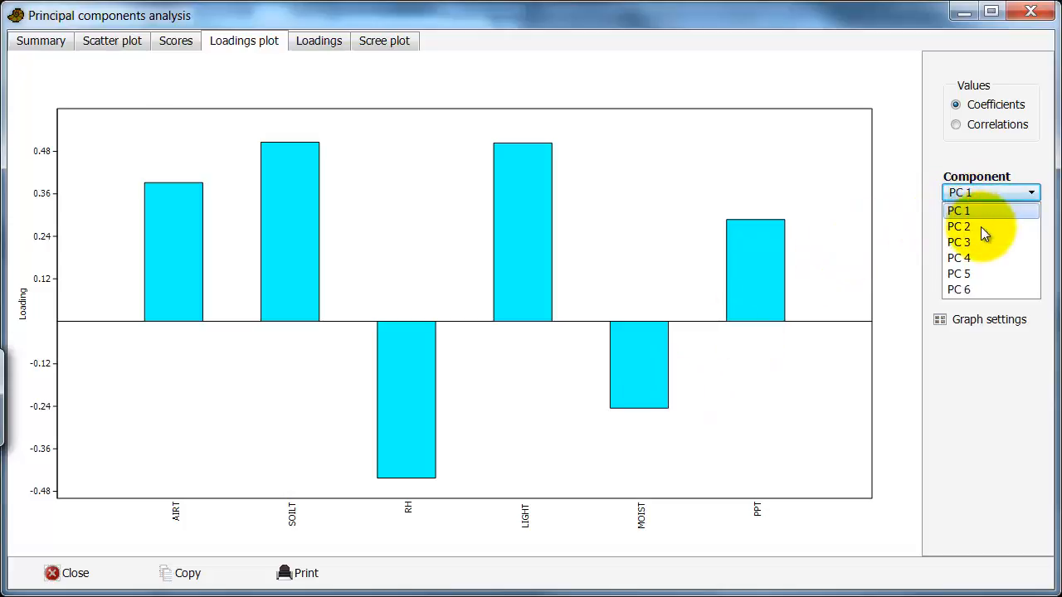
click(981, 226)
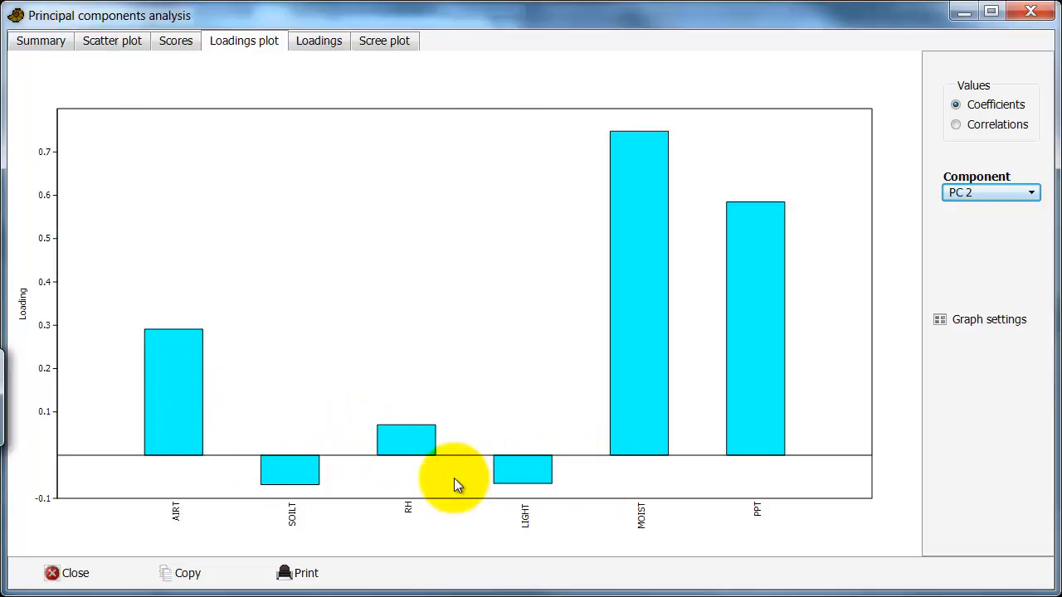
- Compare the loadings table with its plot, review the scree plot and scatter plot, and close the PCA results
click(324, 43)
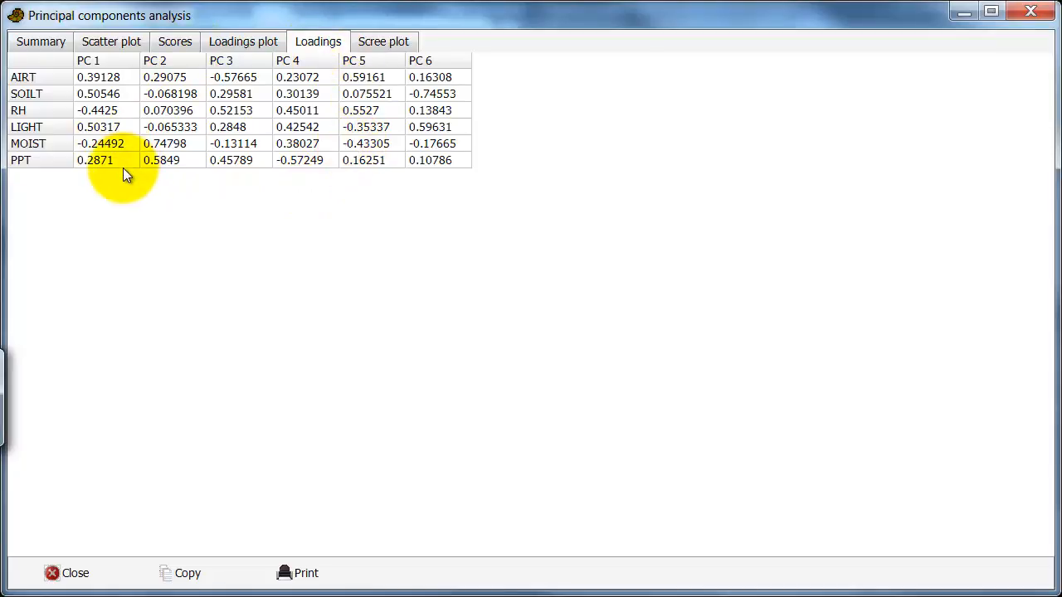
click(254, 43)
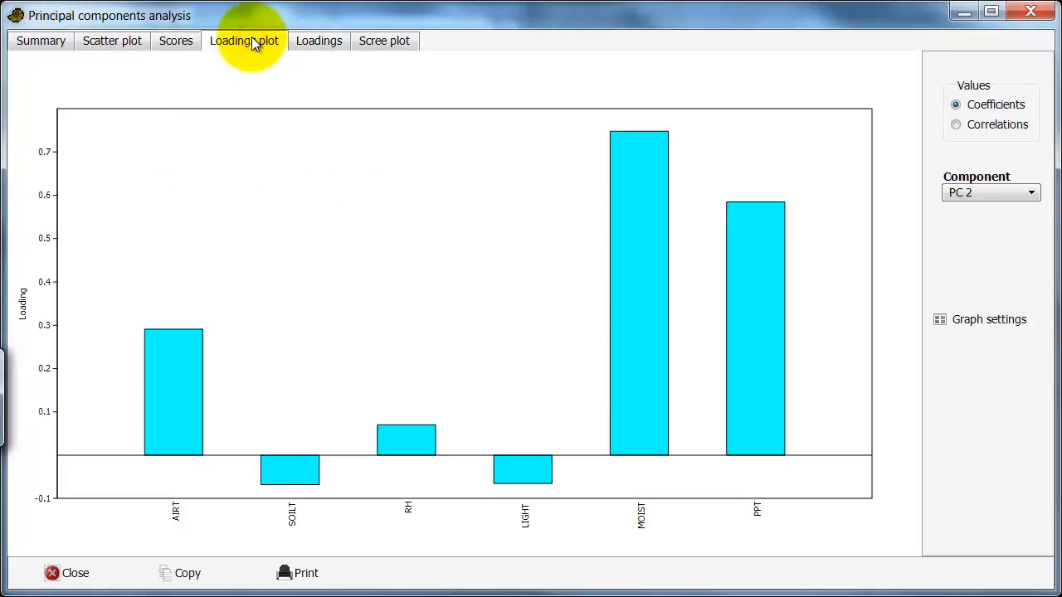
click(372, 42)
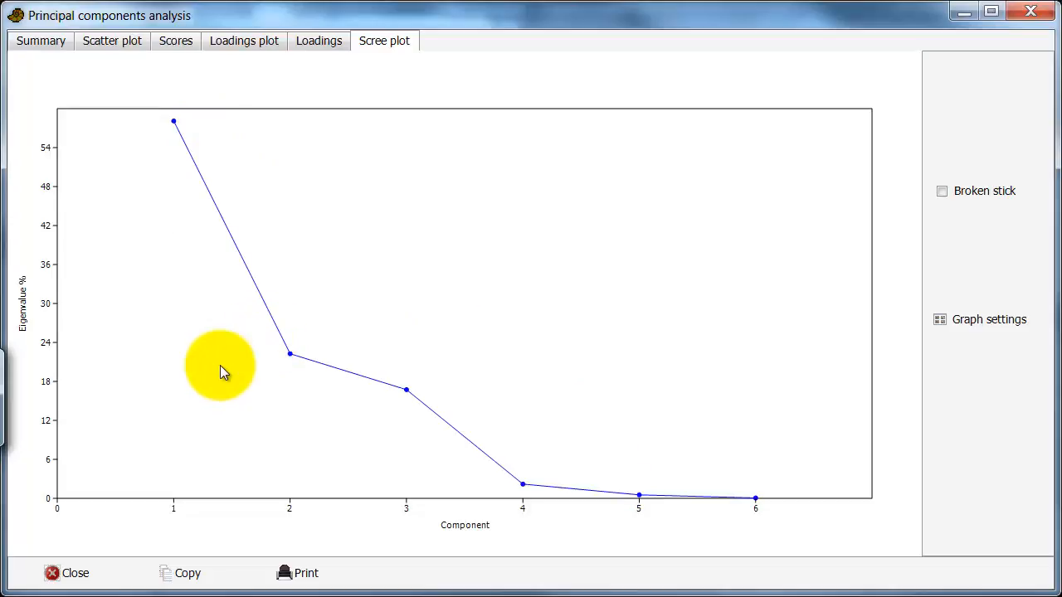
click(116, 40)
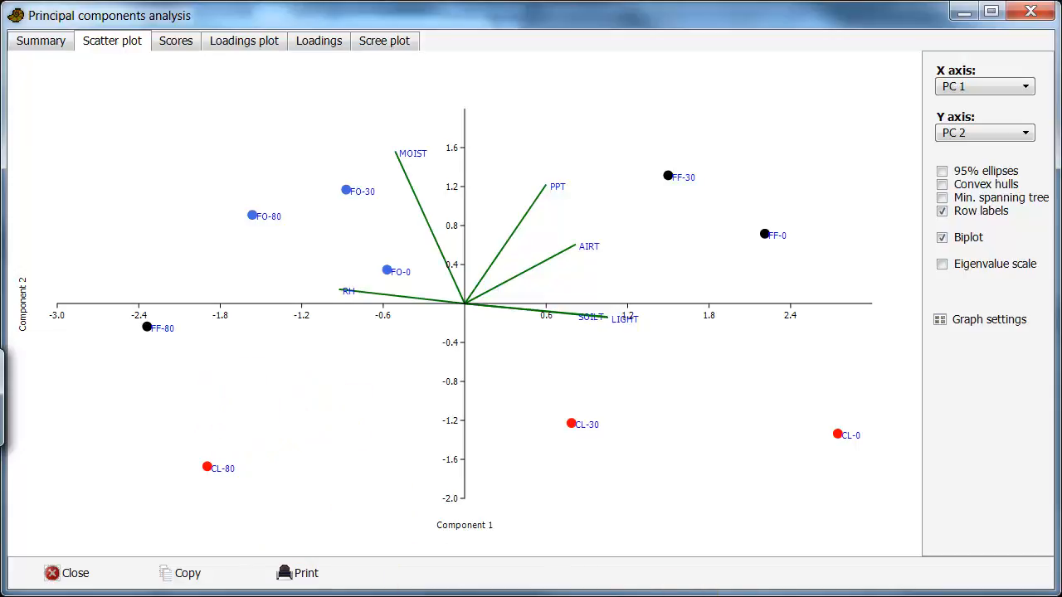
click(1032, 10)
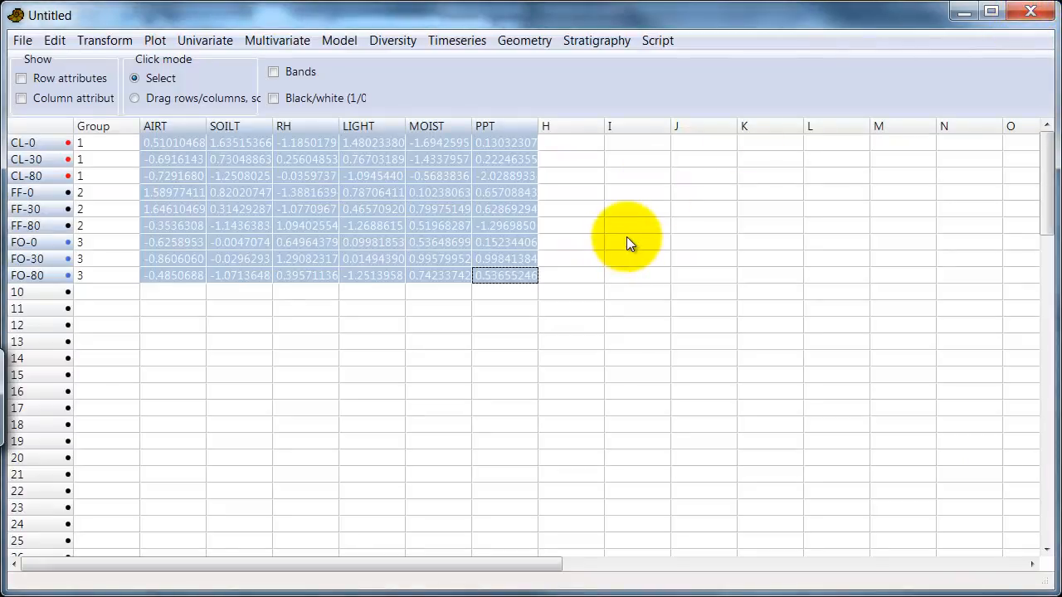
- Switch the click mode to dragging rows and columns, and move the AIRT column after SOILT
click(161, 100)
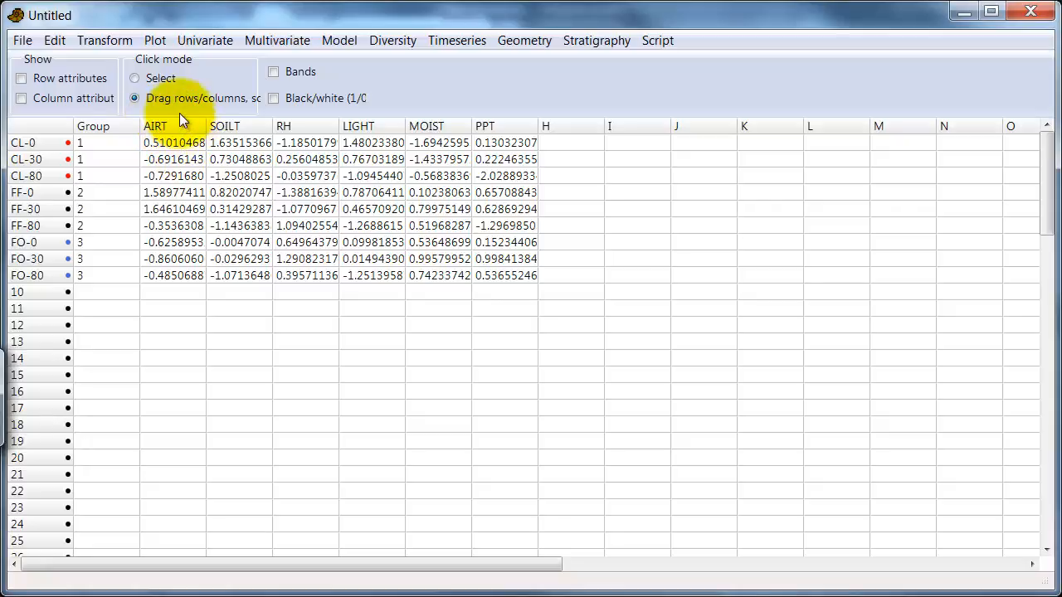
drag(166, 126, 251, 122)
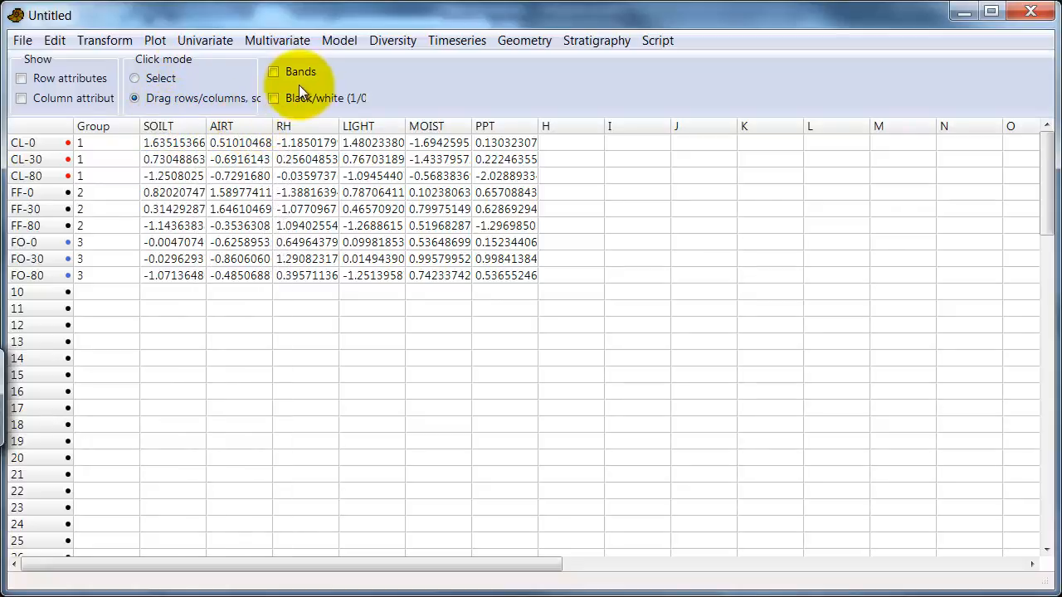